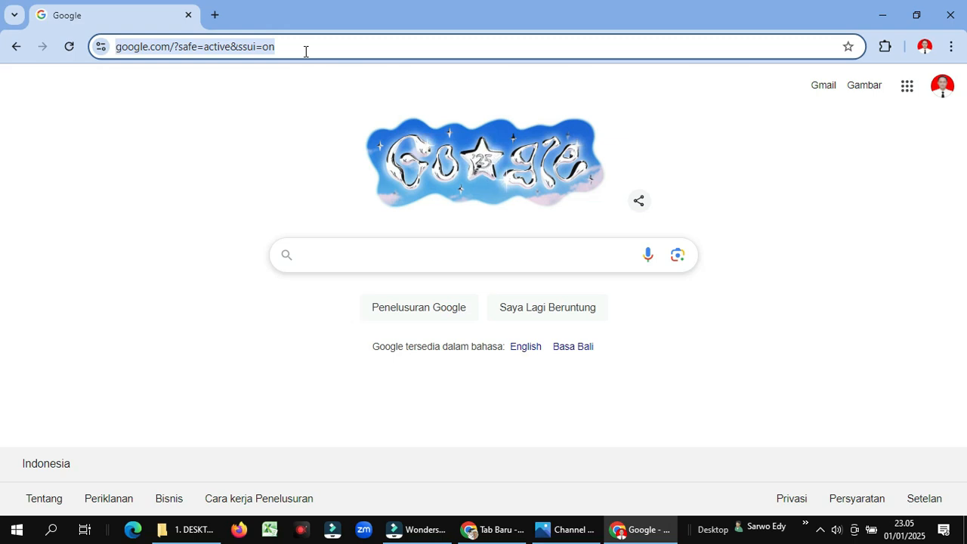
Open the performance management site at guru.kemdikbud.go.id/pengelolaan-kinerja.
text(guru)
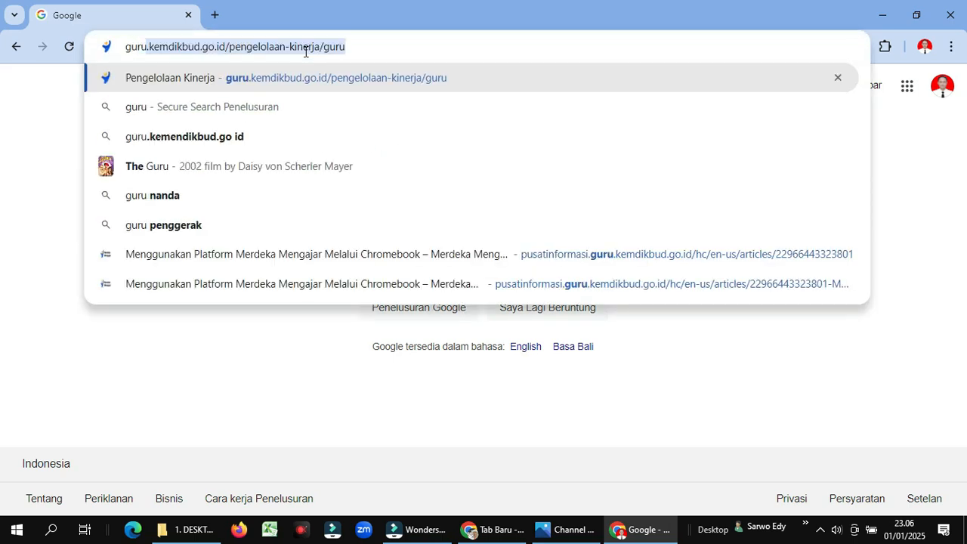
text(.kem)
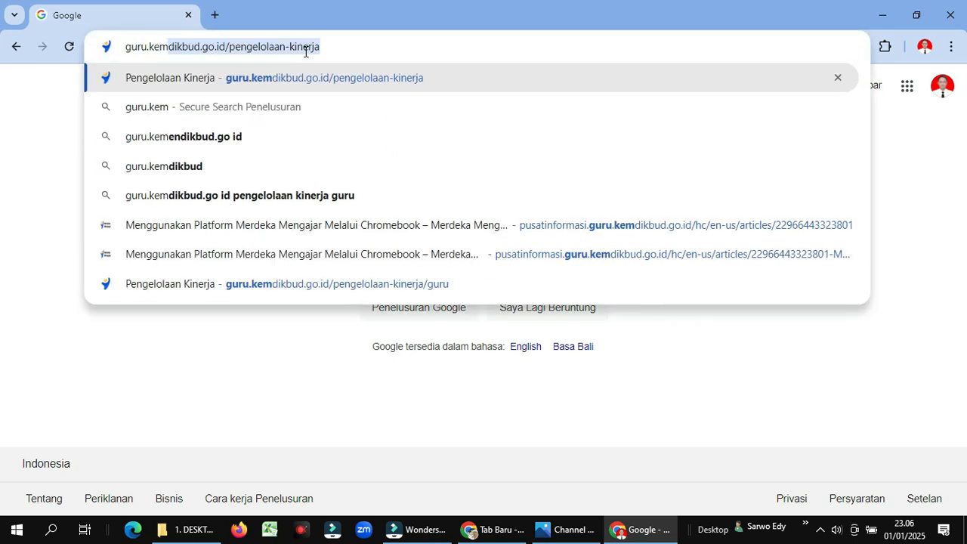
text(dikbud.go.id)
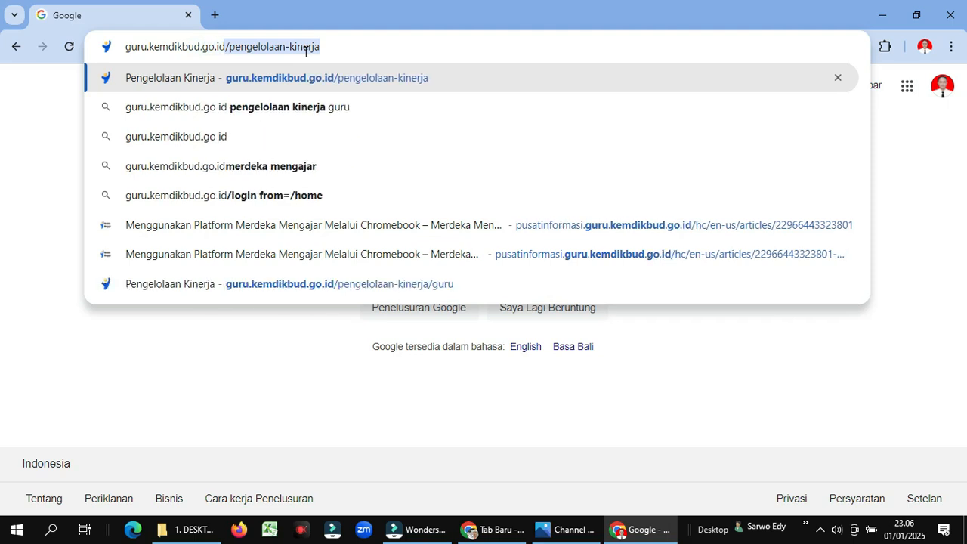
text(/pengelol)
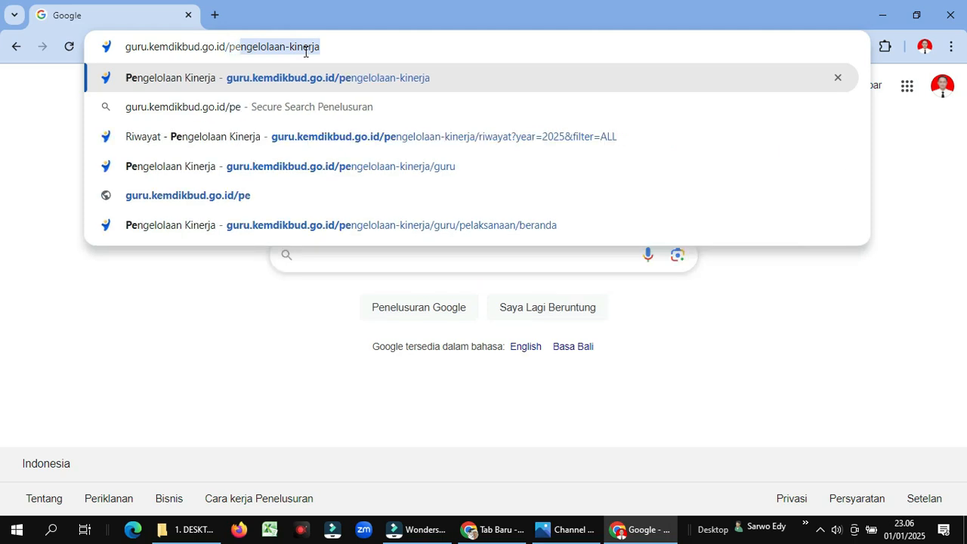
text(aan-)
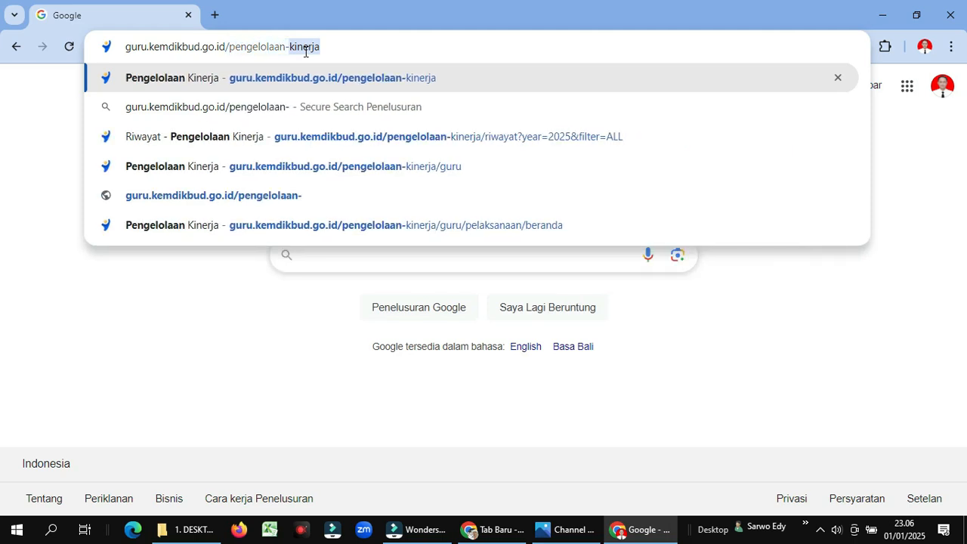
text(kinerja)
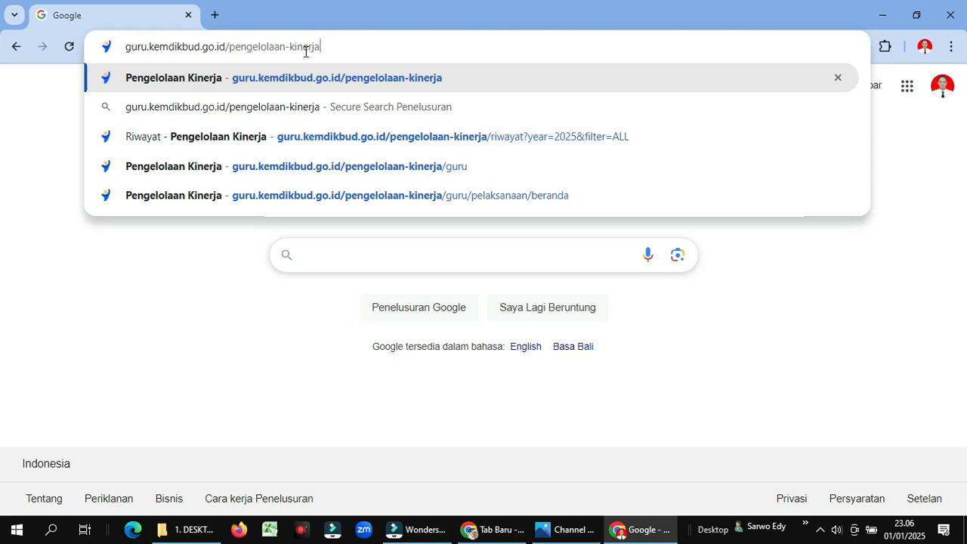
key(Return)
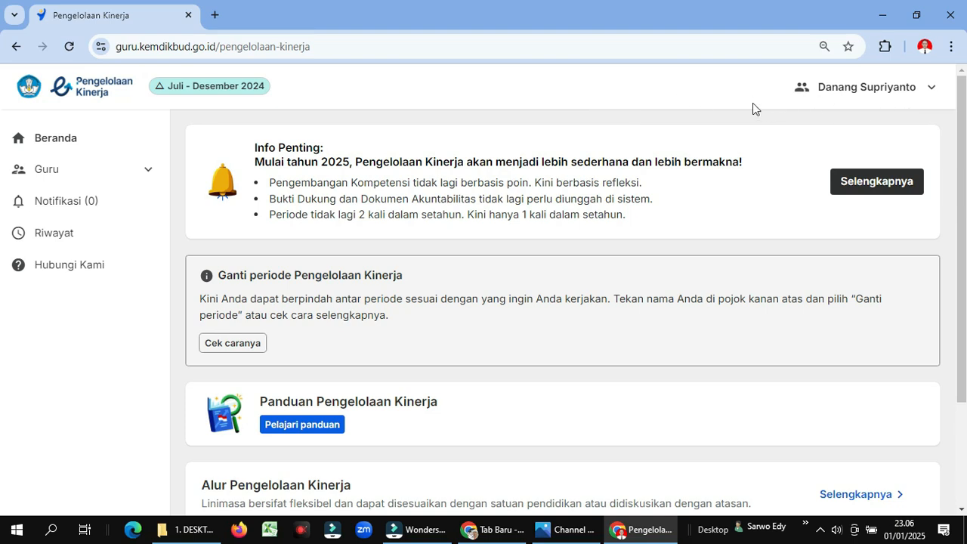
Switch the Pengelolaan Kinerja period to Januari - Desember 2025.
click(932, 89)
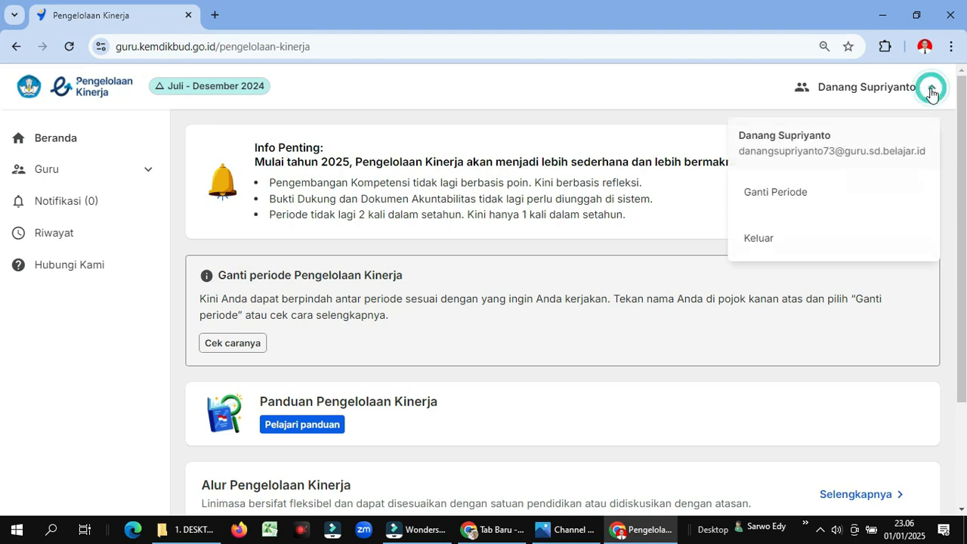
click(781, 195)
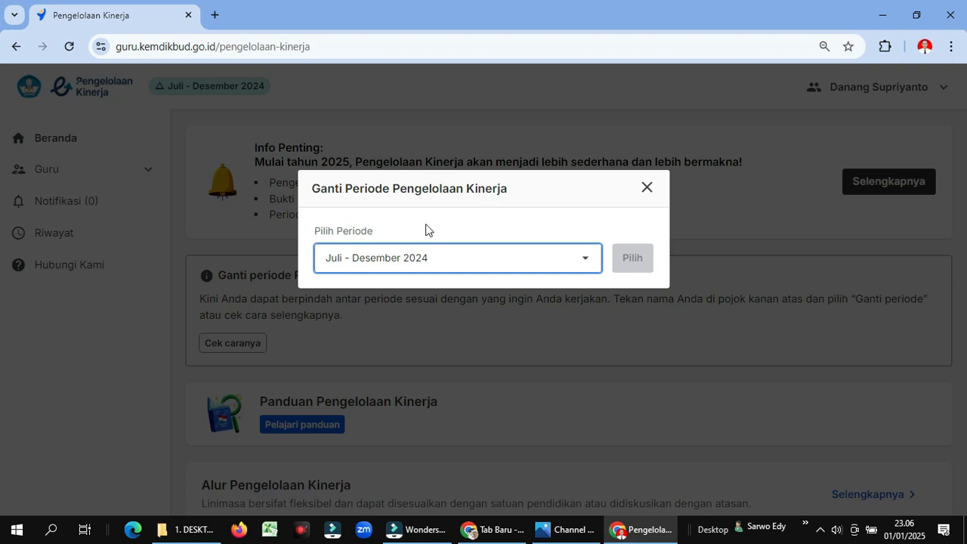
click(585, 263)
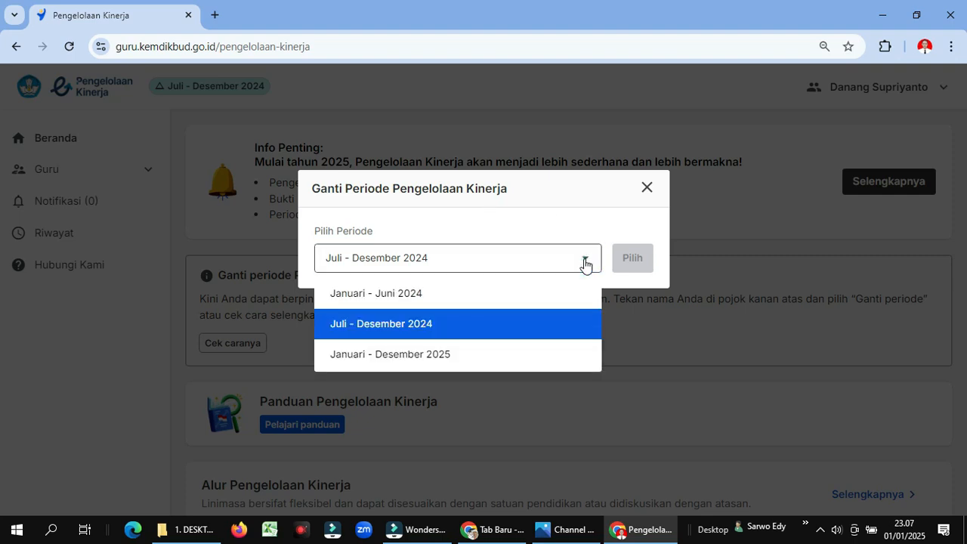
click(399, 359)
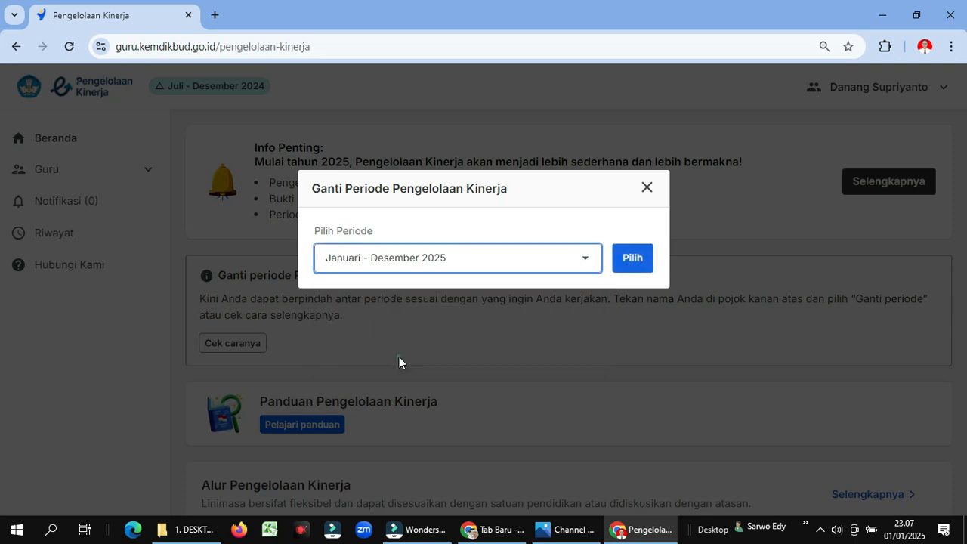
click(631, 264)
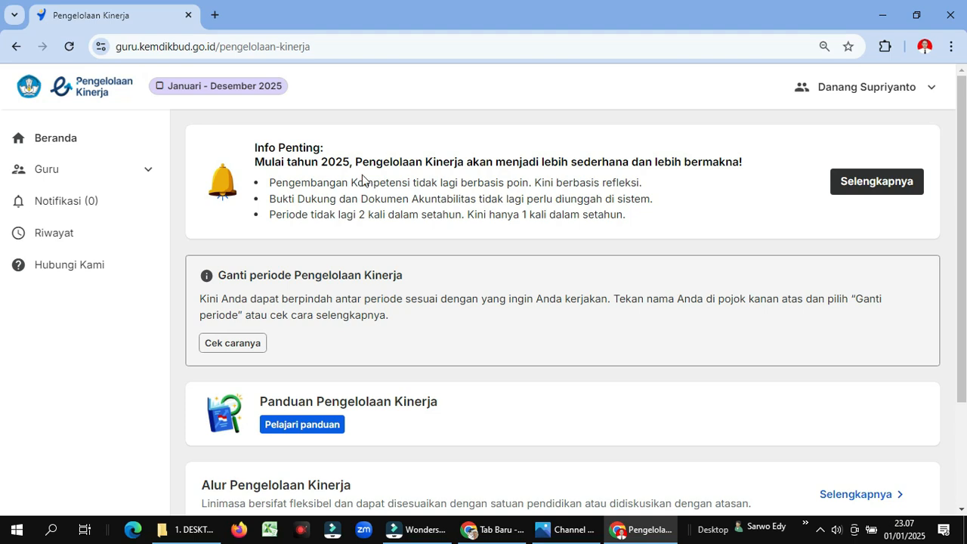
Read the Info Penting headline about the 2025 changes, highlighting the words "sederhana" and "bermakna".
drag(574, 164, 630, 163)
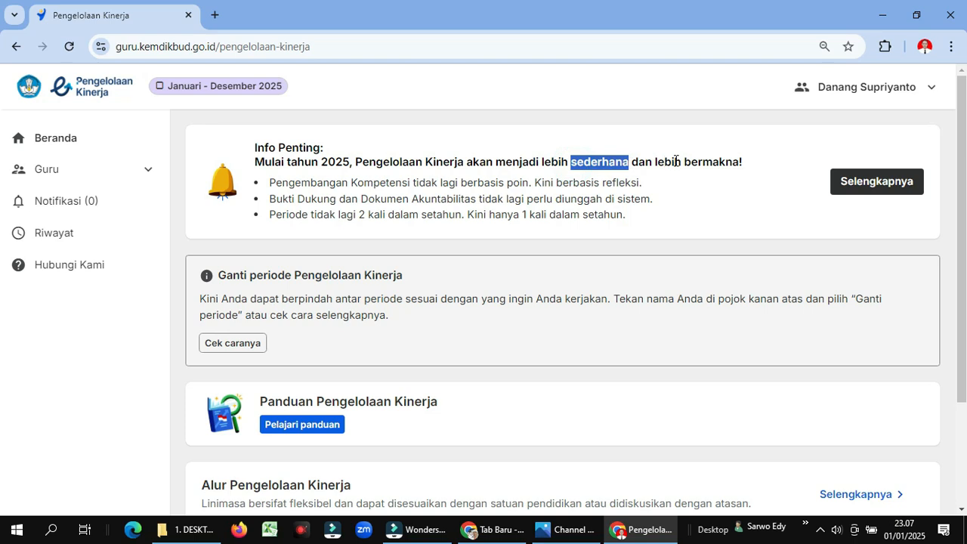
drag(685, 162, 739, 161)
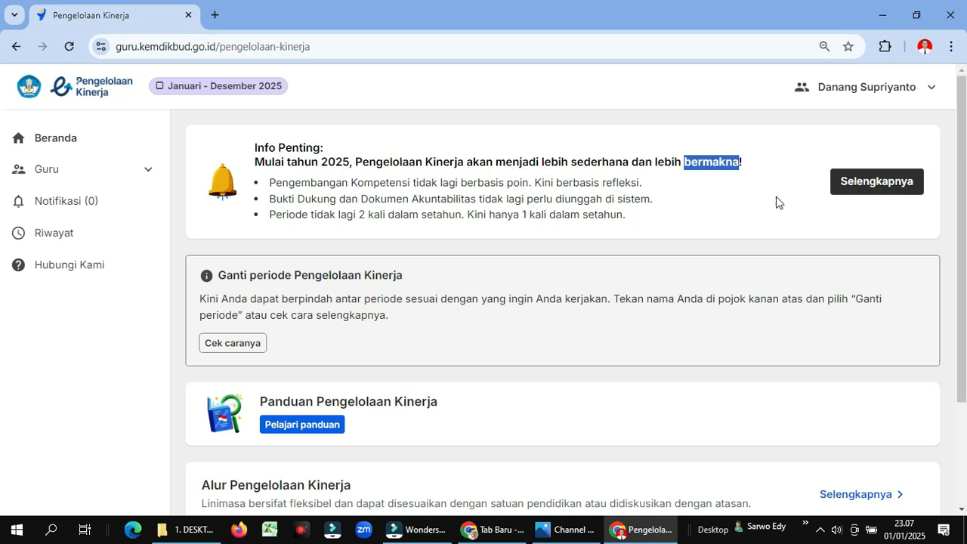
click(806, 195)
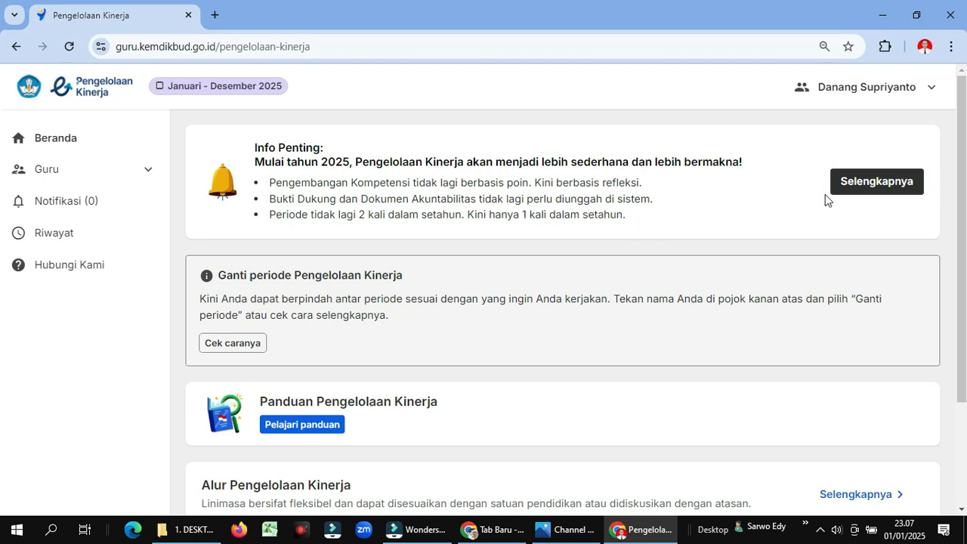
Open the full article behind the Info Penting notice, read its SEBELUMNYA and SAAT INI comparison, and close it.
click(876, 189)
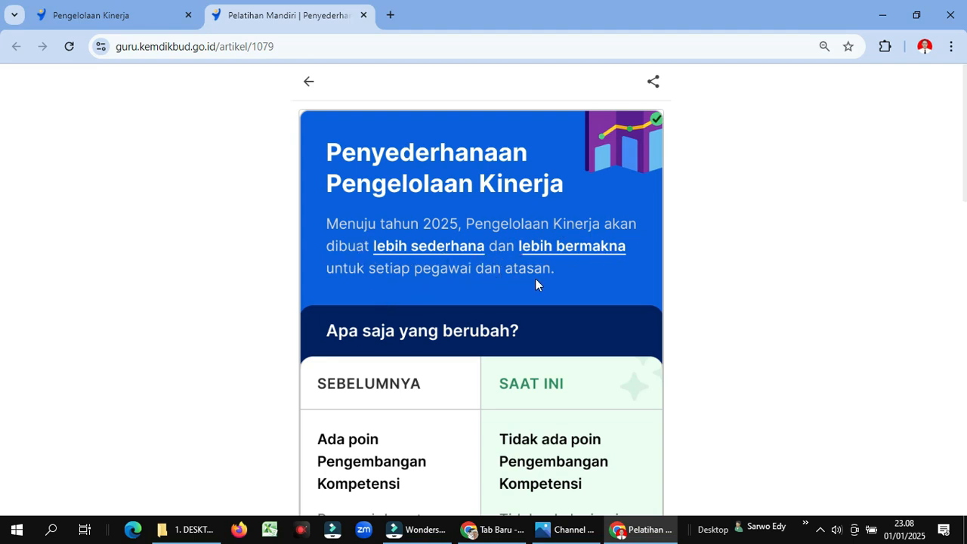
scroll(437, 306, down, 1)
scroll(442, 308, down, 2)
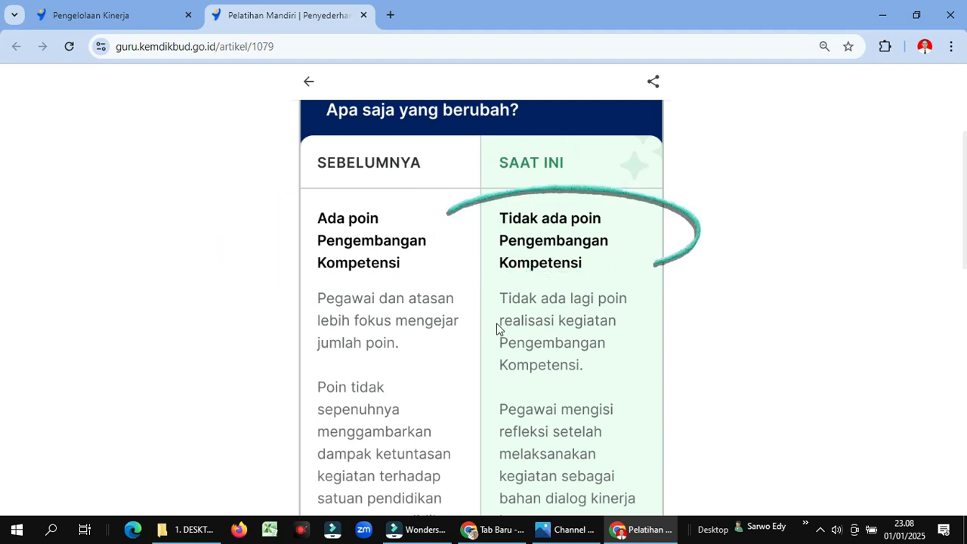
scroll(469, 344, down, 2)
scroll(467, 345, down, 2)
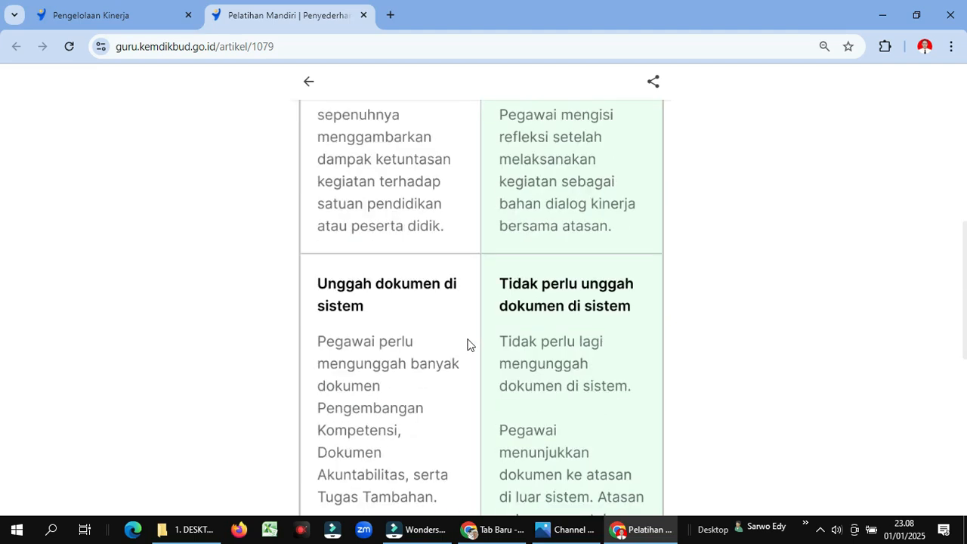
scroll(467, 345, down, 2)
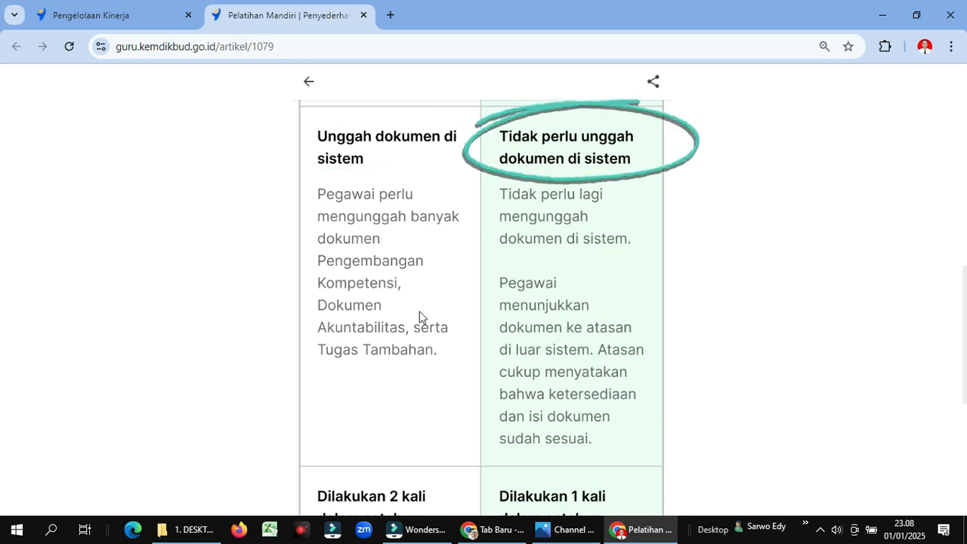
scroll(419, 312, down, 4)
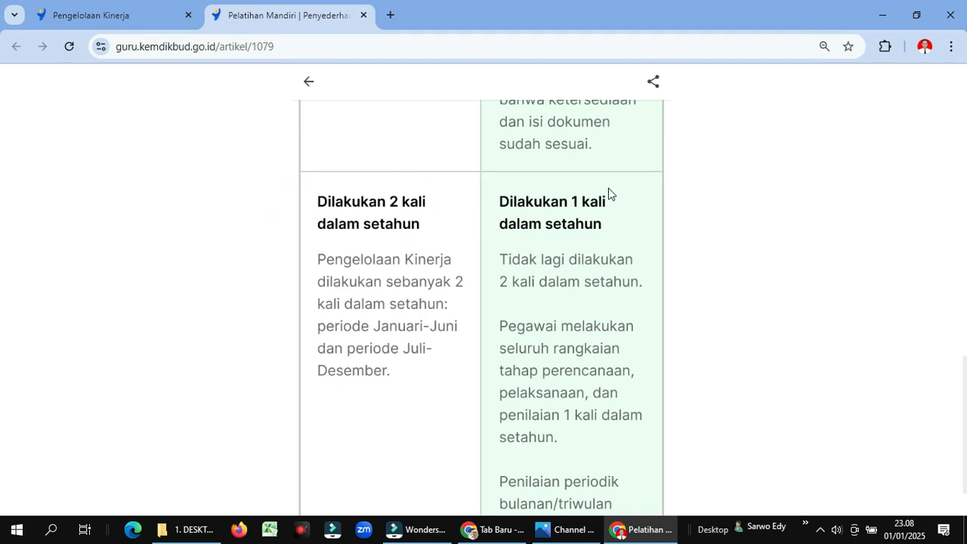
scroll(590, 218, down, 1)
scroll(590, 219, up, 10)
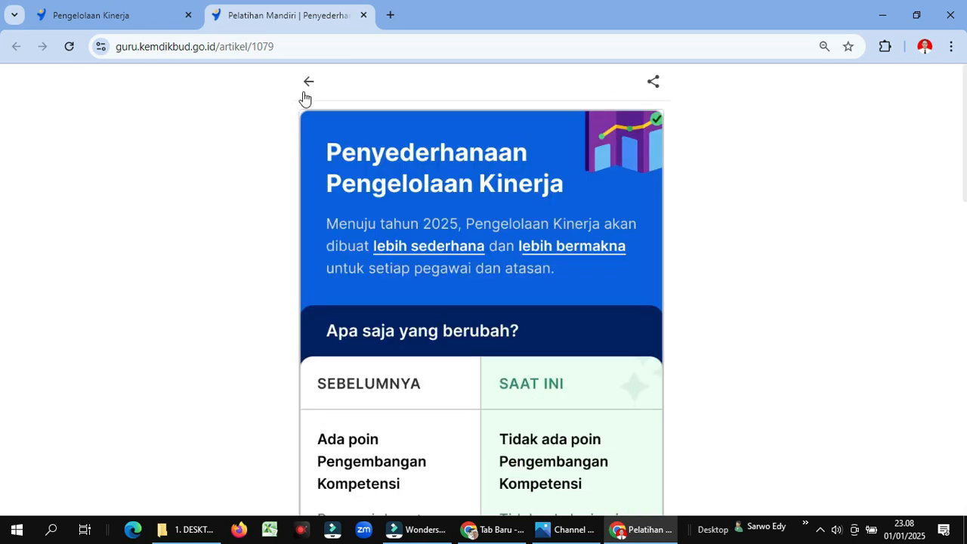
click(363, 15)
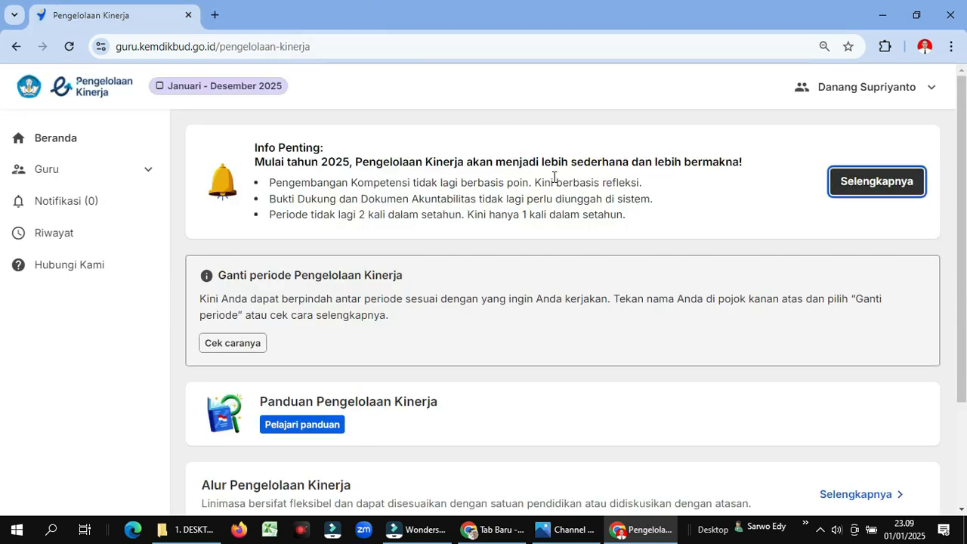
Open the Panduan Pengelolaan Kinerja guide page and look through its regulation and role-specific guide links.
scroll(711, 337, down, 1)
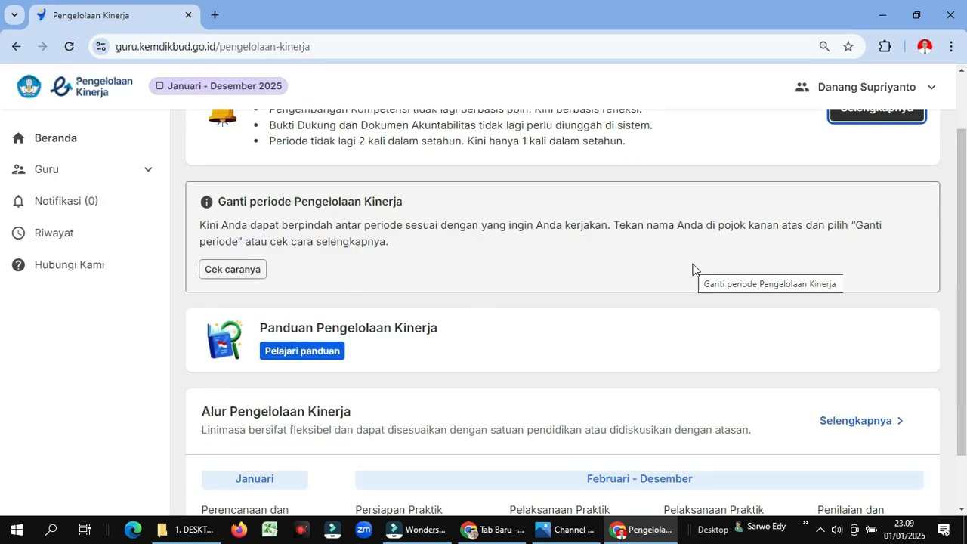
scroll(687, 274, down, 1)
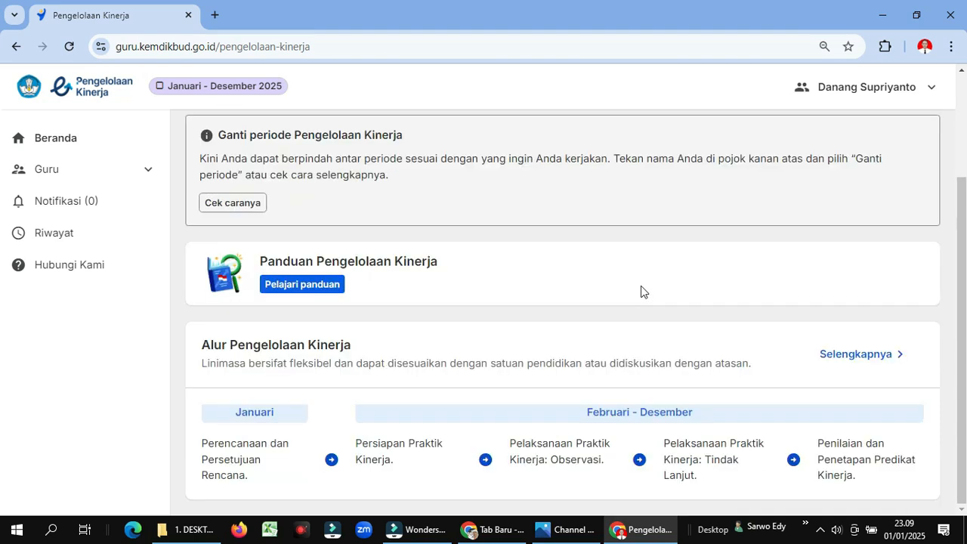
click(301, 288)
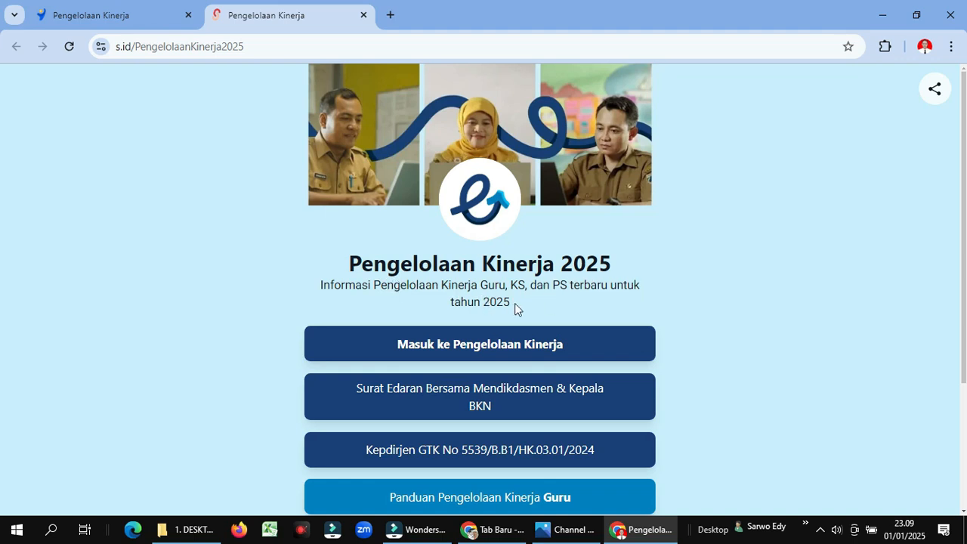
scroll(518, 310, down, 2)
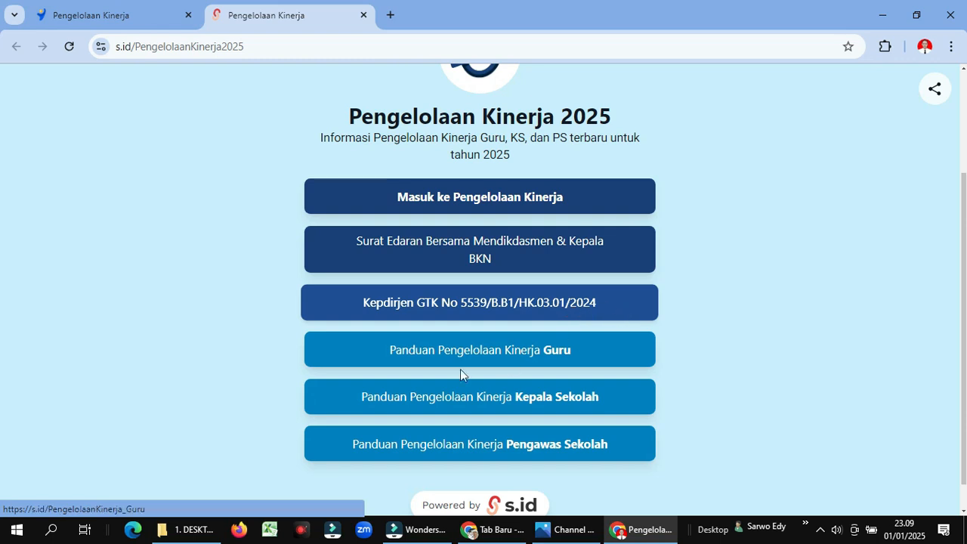
scroll(454, 374, down, 1)
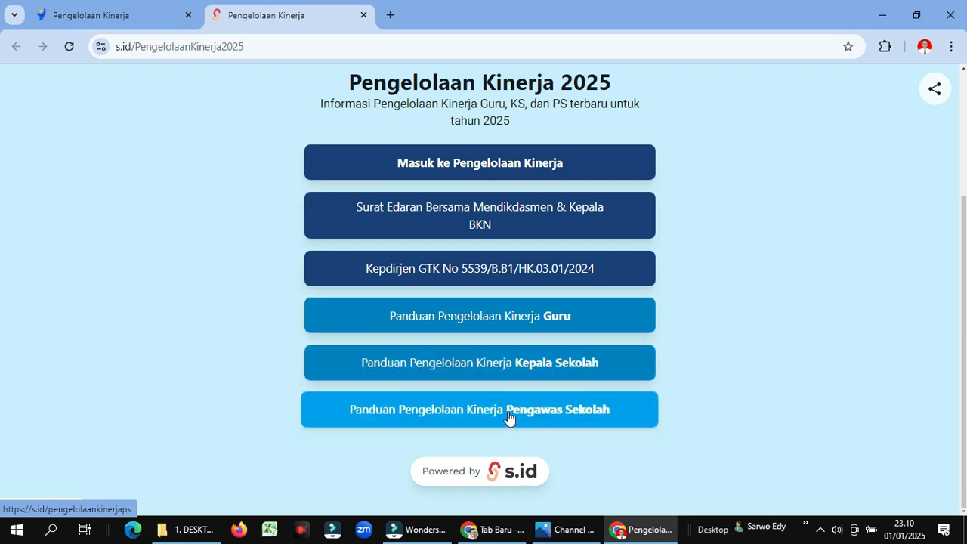
scroll(610, 250, up, 1)
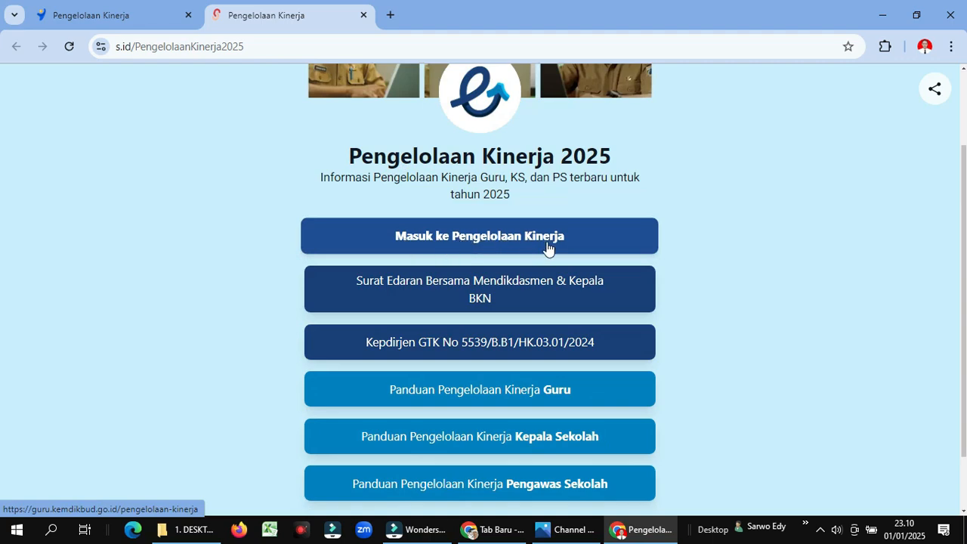
Follow the guide page's Masuk ke Pengelolaan Kinerja link, compare both pages, and return to the original Pengelolaan Kinerja page.
click(463, 249)
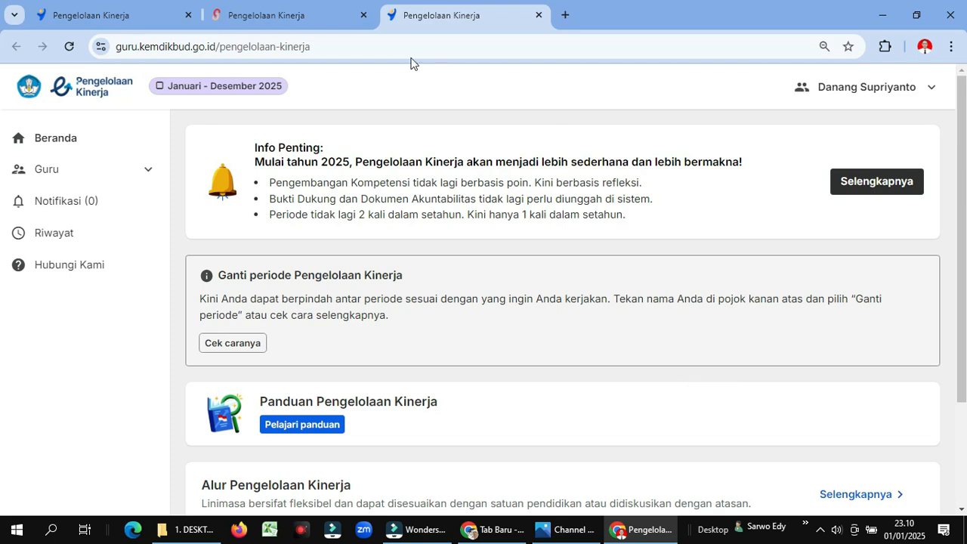
click(274, 17)
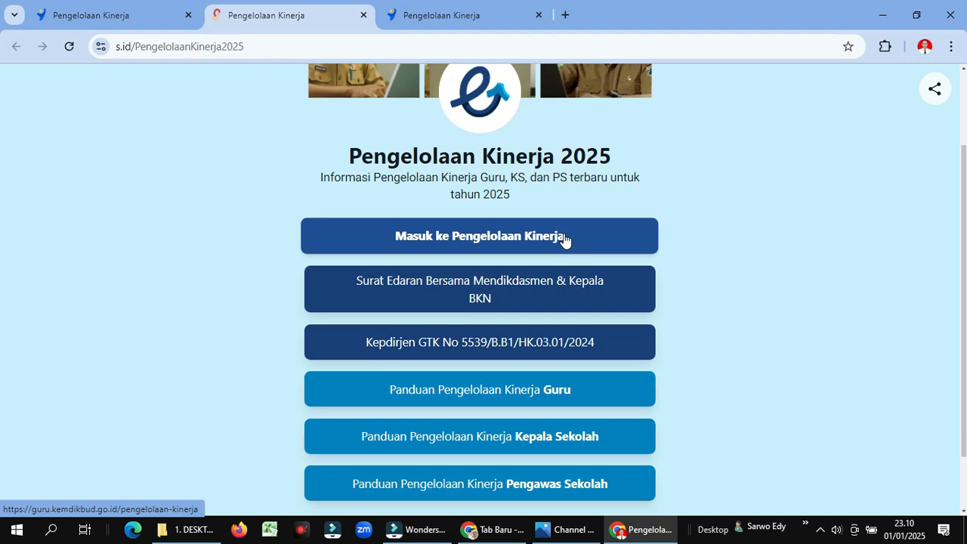
click(441, 17)
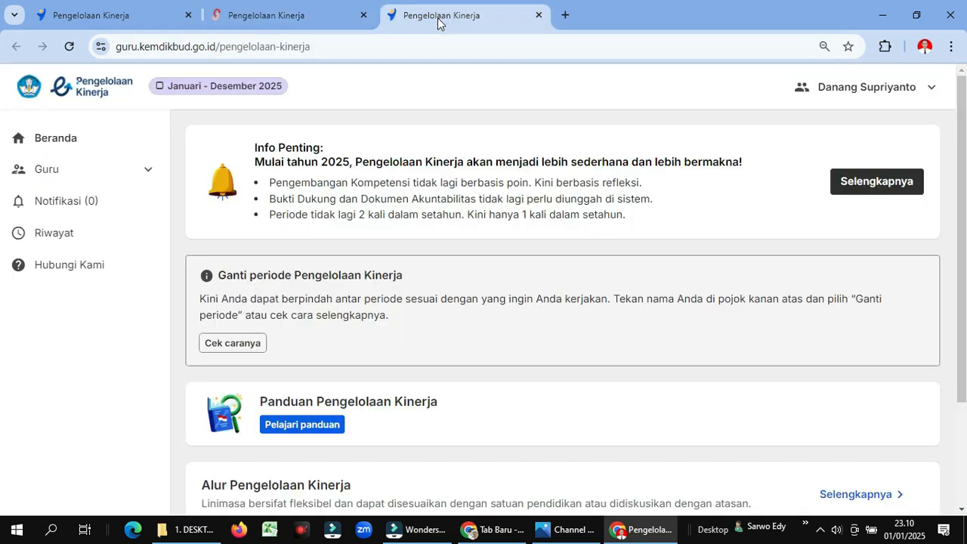
click(284, 18)
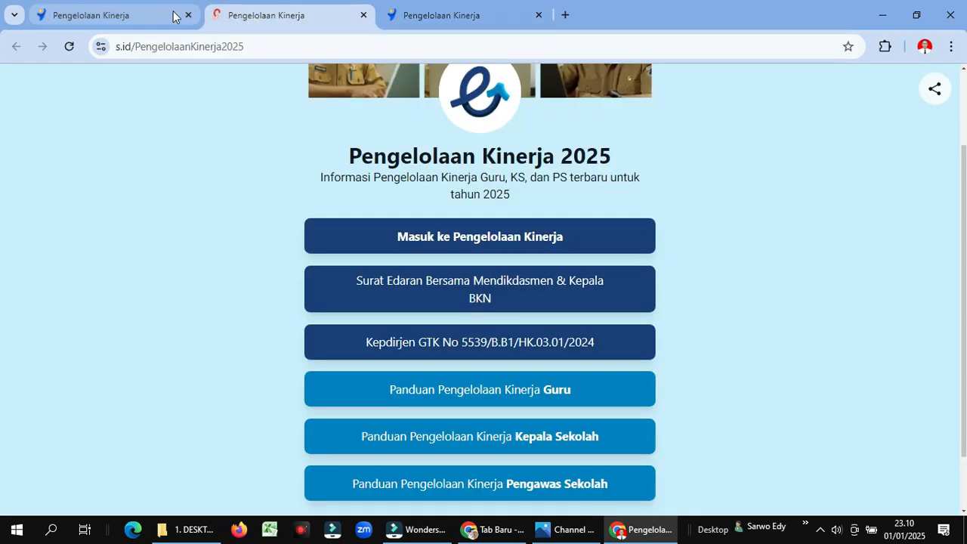
click(146, 16)
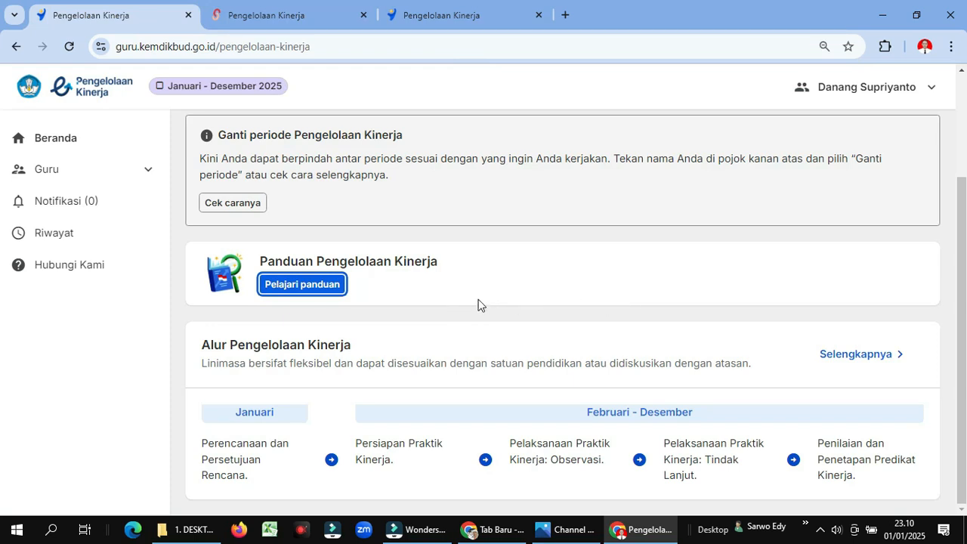
Open the teacher's Sebagai Pegawai page within the Guru section of Pengelolaan Kinerja.
click(68, 144)
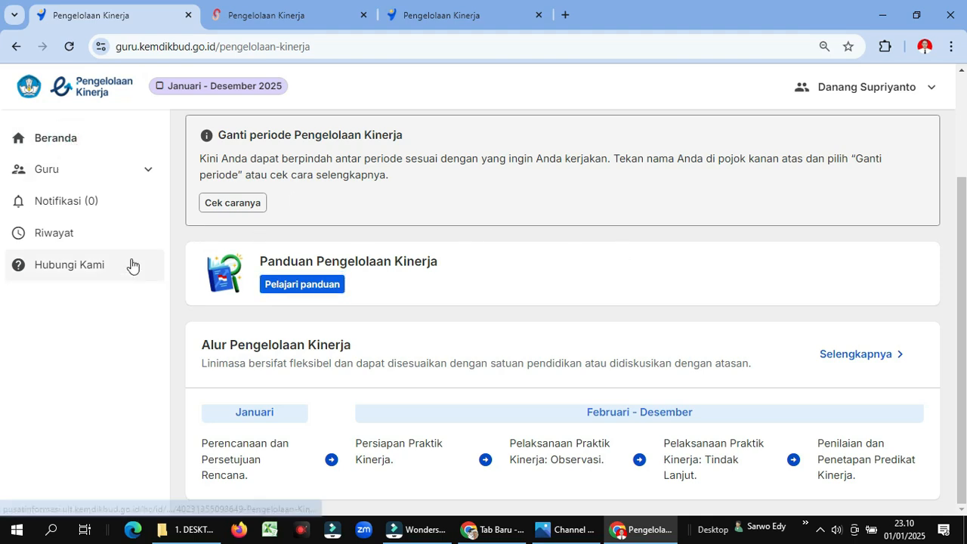
click(60, 168)
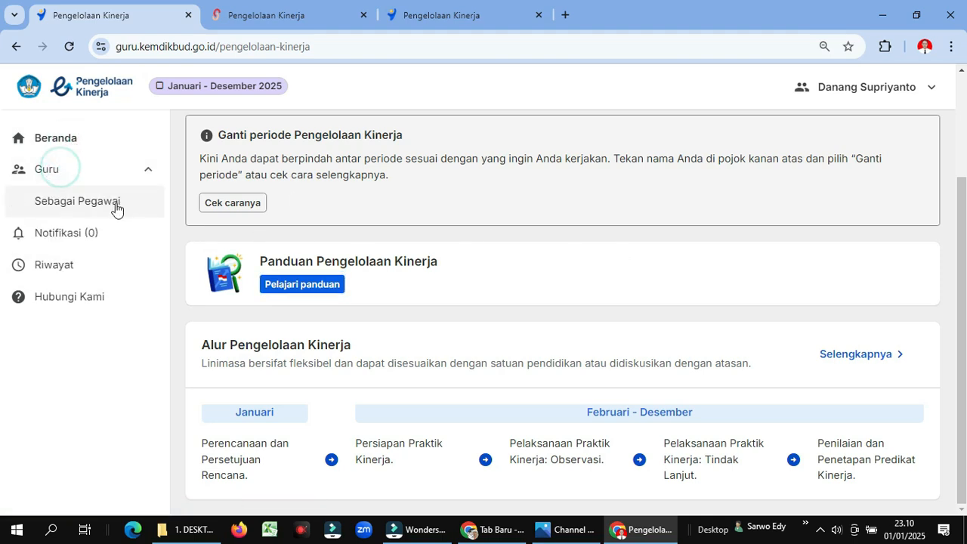
click(89, 204)
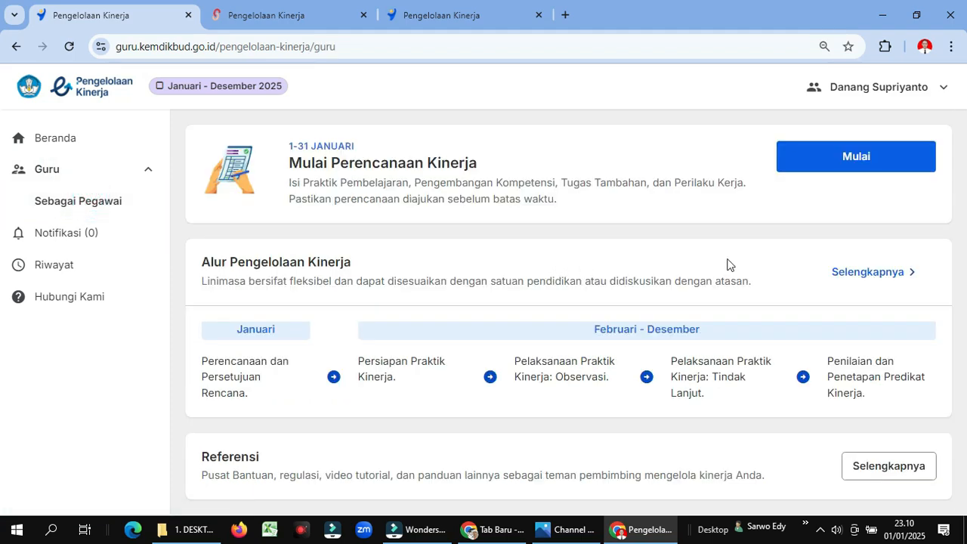
Revisit the other open Pengelolaan Kinerja home page and the 2025 guide page, and return to the Sebagai Pegawai page.
click(443, 15)
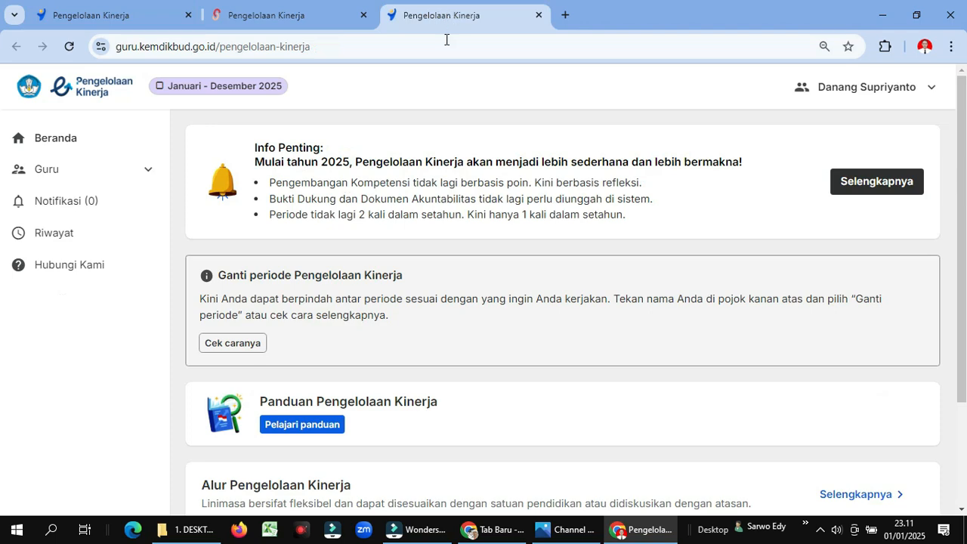
click(272, 15)
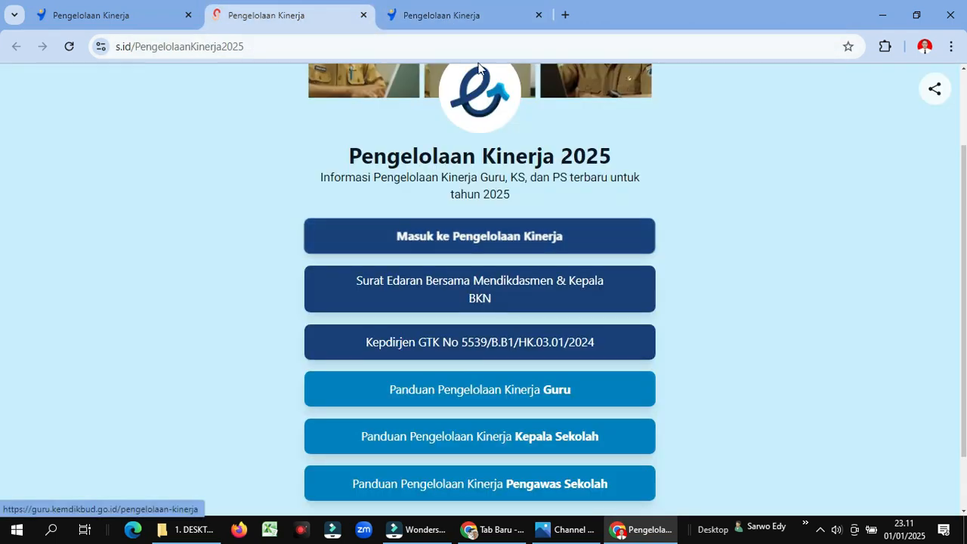
click(423, 17)
click(74, 15)
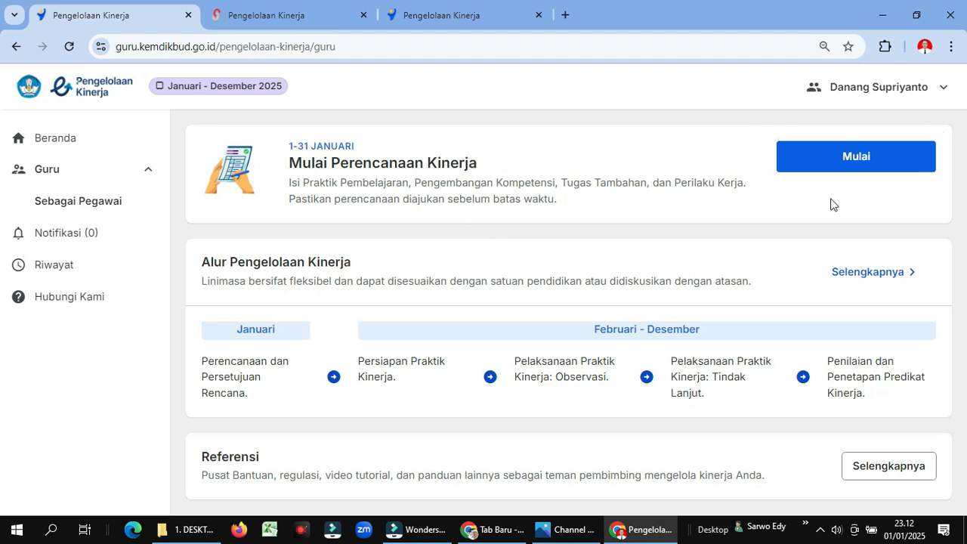
Start Perencanaan Kinerja and open the Edit Profil form for completing the personal data, including the Jenjang Jabatan field.
click(822, 161)
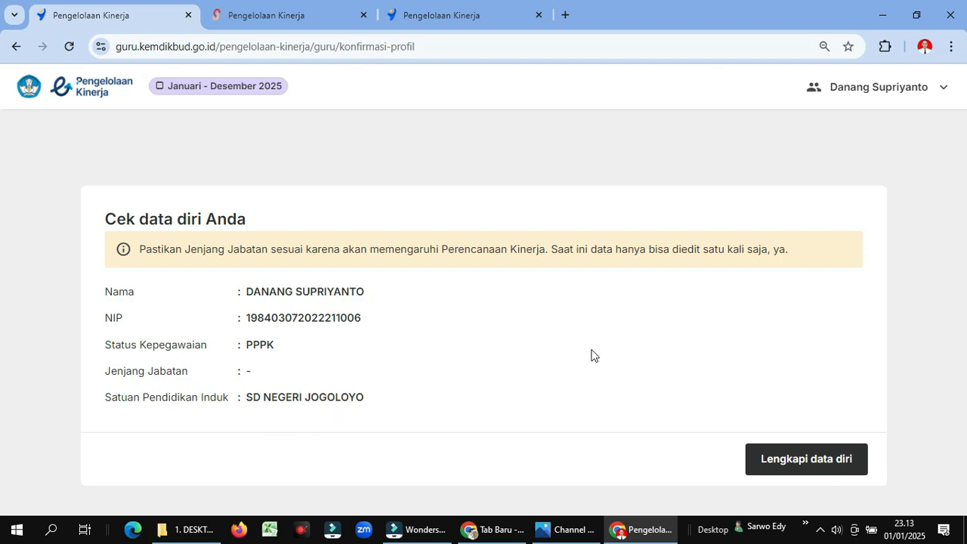
click(819, 464)
scroll(522, 390, down, 1)
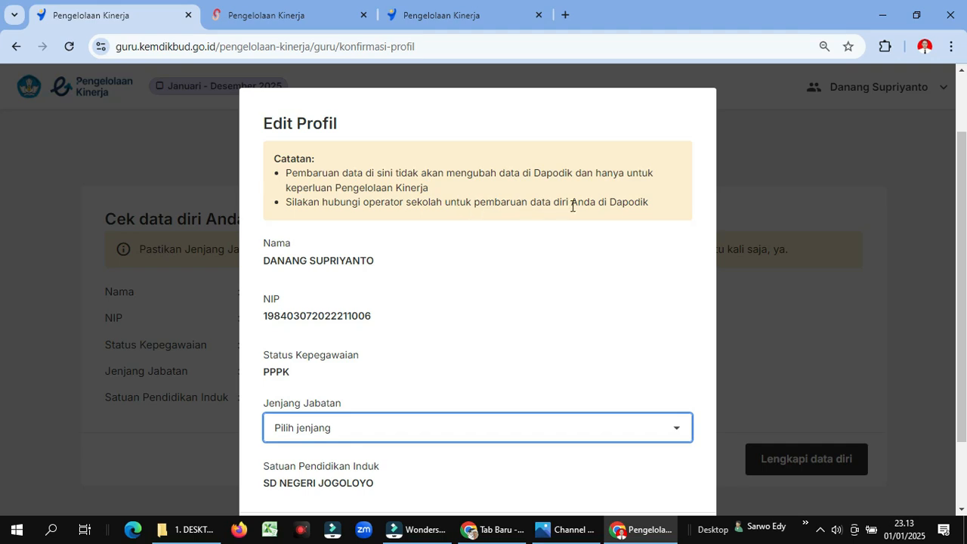
scroll(515, 217, down, 2)
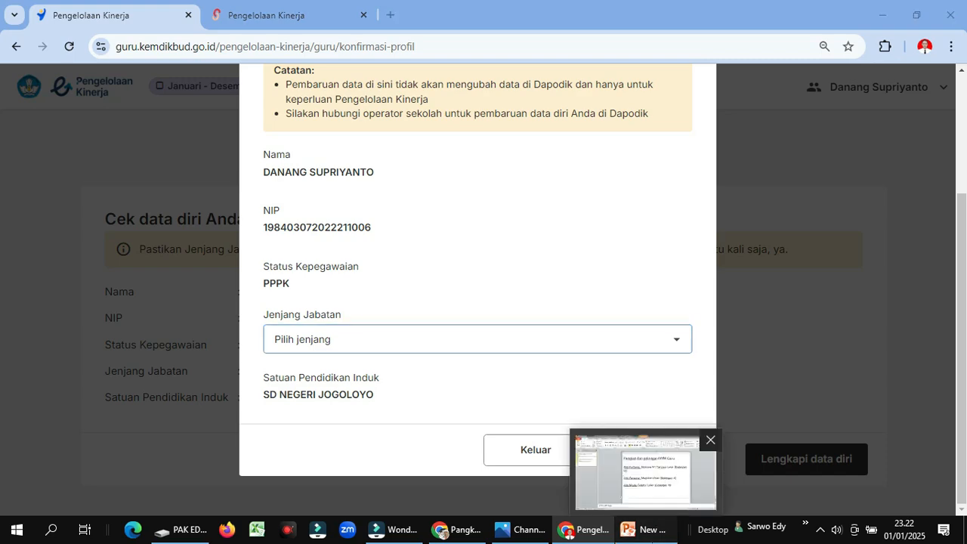
Switch to the PowerPoint presentation and show the "Pangkat dan golongan PPPK Guru" slide full screen to consult the rank levels.
click(643, 529)
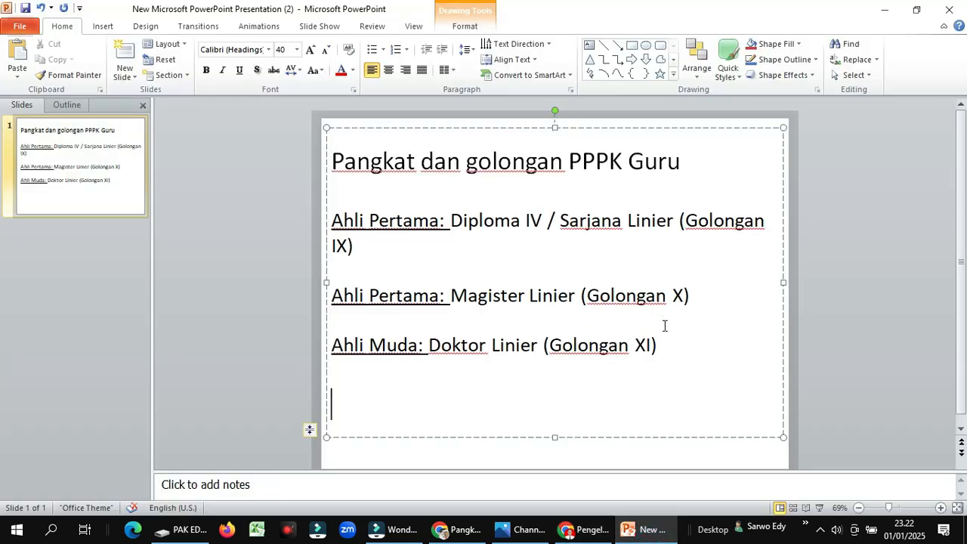
key(F5)
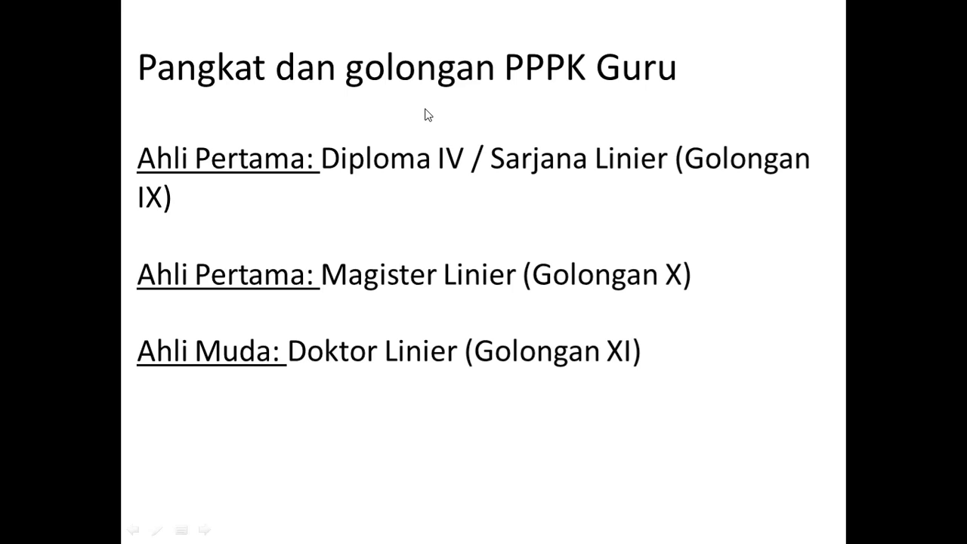
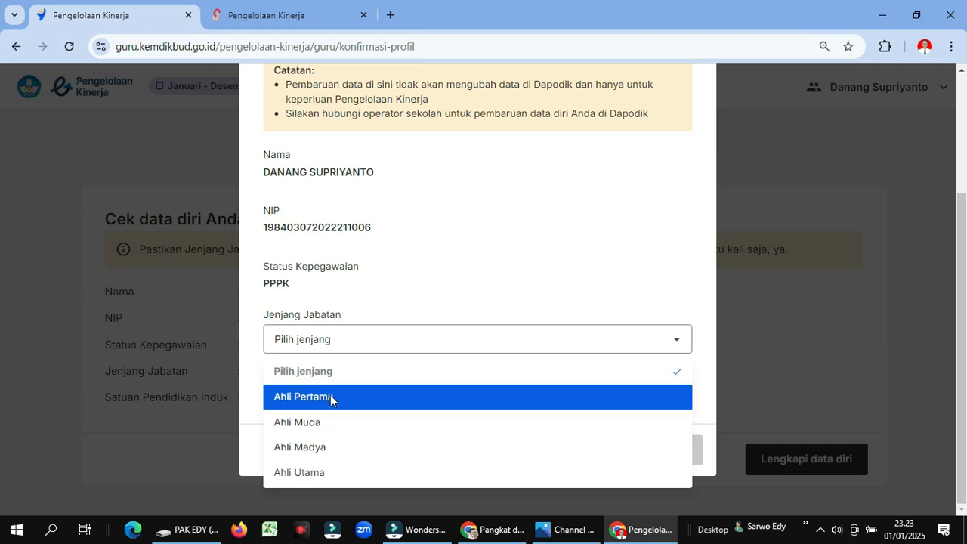
Set the profile's Jenjang Jabatan to Ahli Pertama, save it, and confirm that the personal data is correct.
click(327, 399)
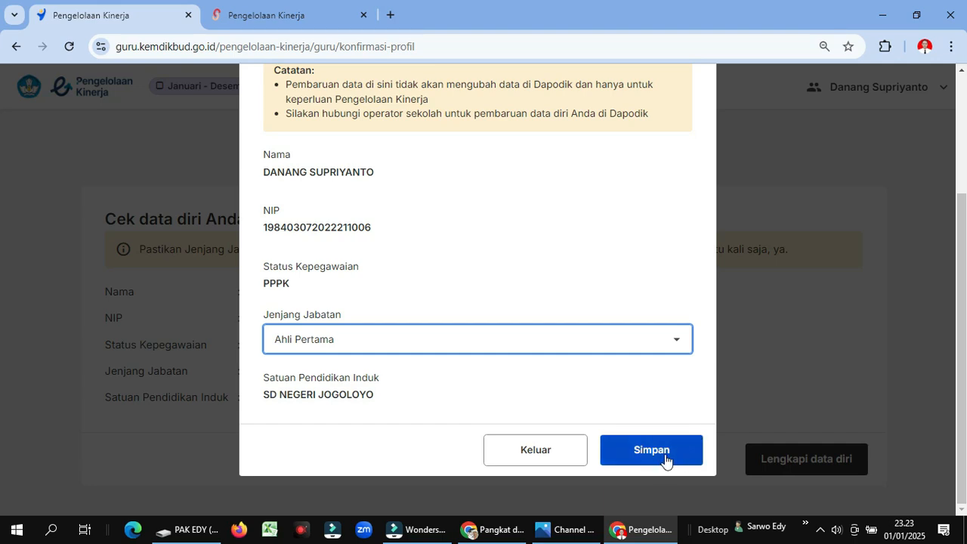
click(639, 455)
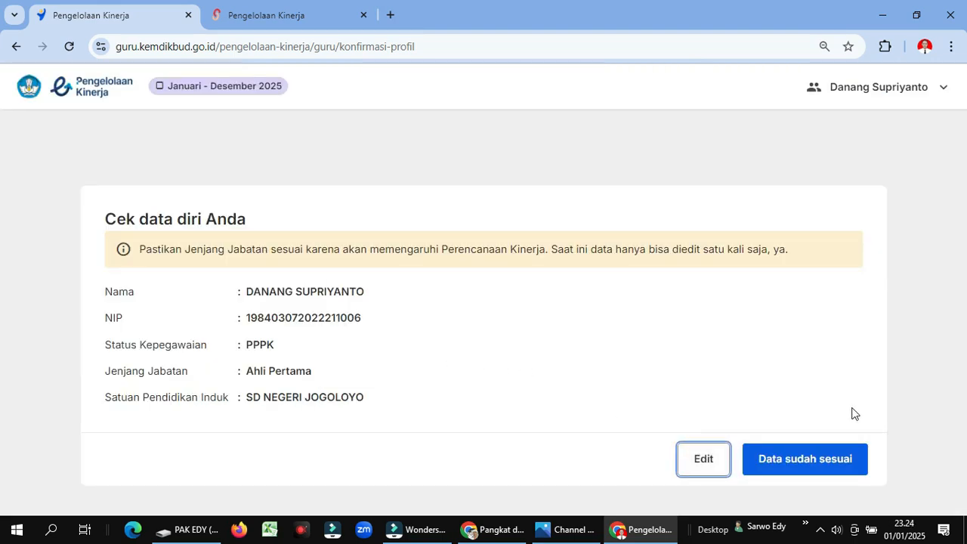
click(814, 468)
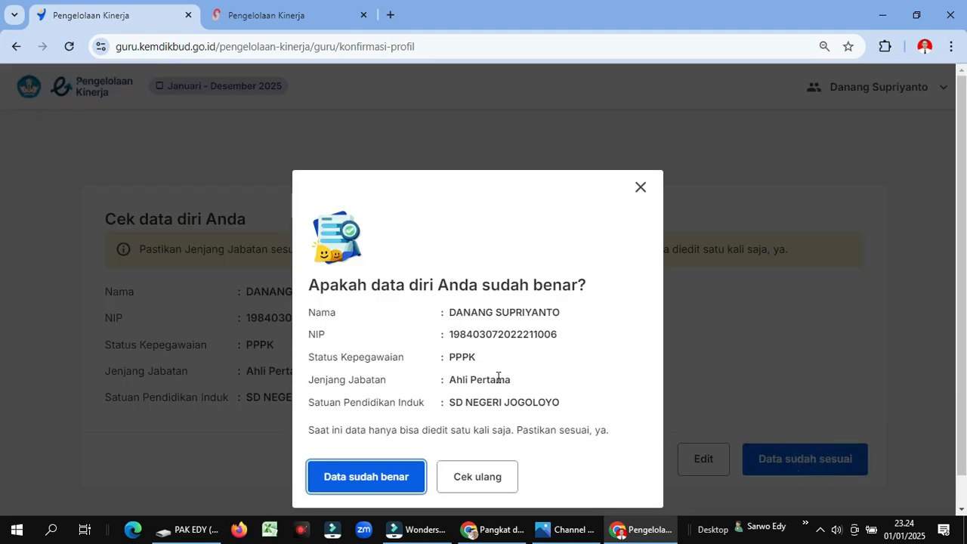
scroll(604, 315, down, 1)
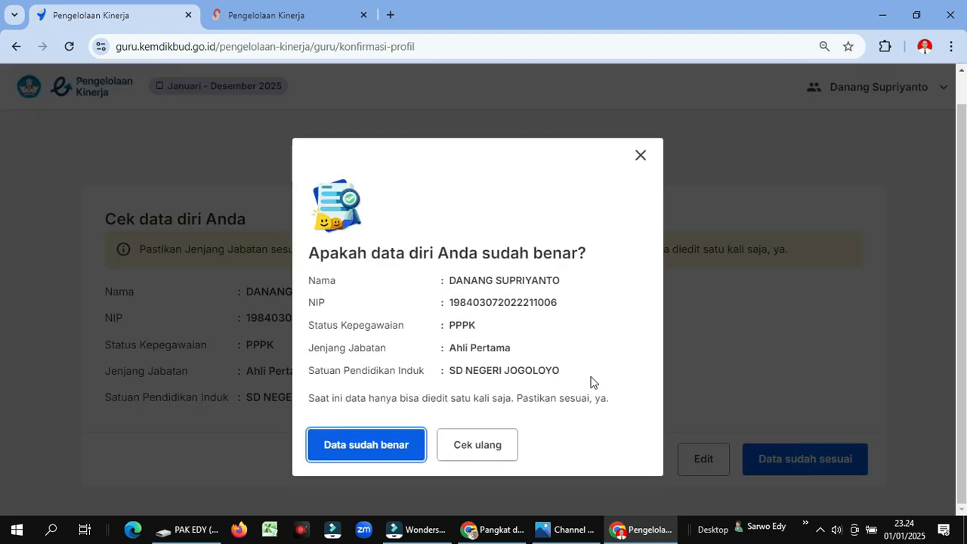
click(356, 454)
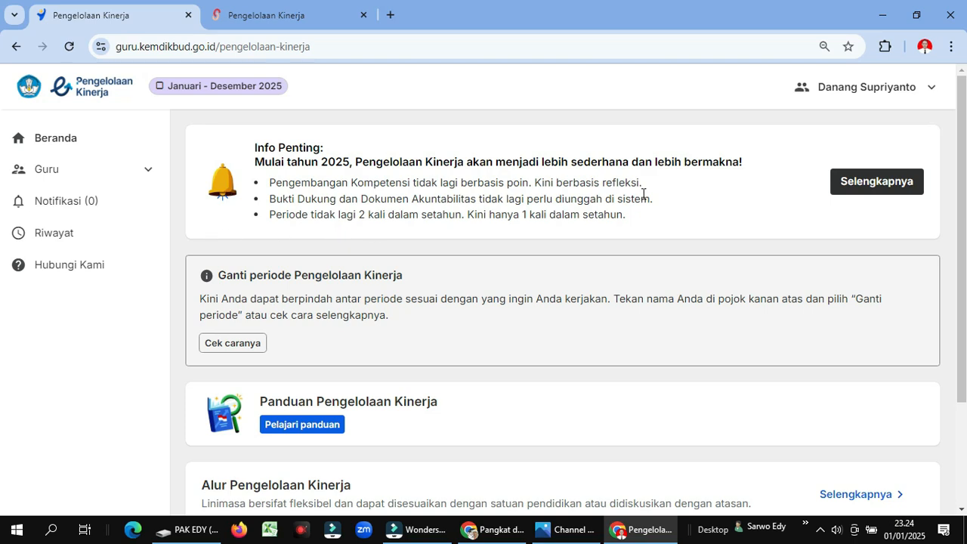
Return to the teacher's Sebagai Pegawai page and continue with the Perencanaan Kinerja form.
click(60, 180)
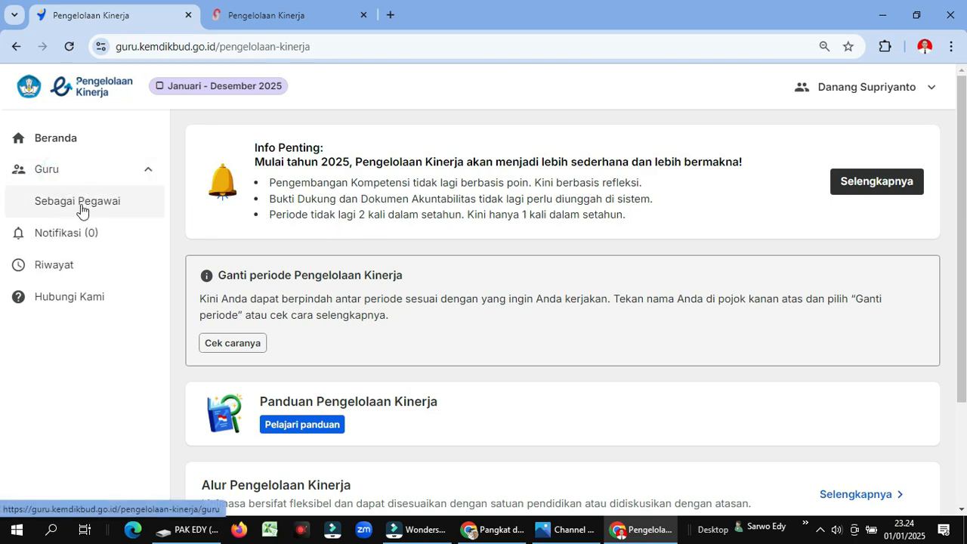
click(82, 204)
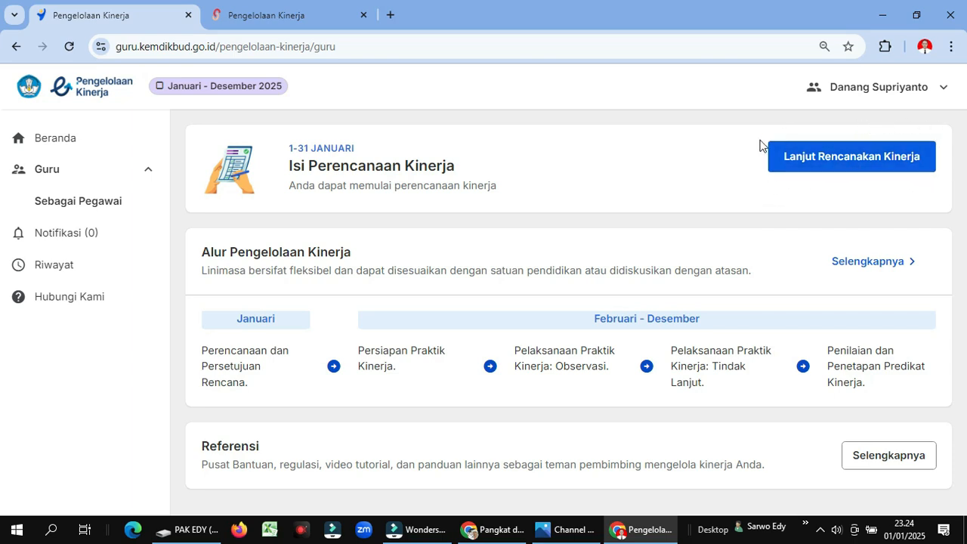
click(851, 161)
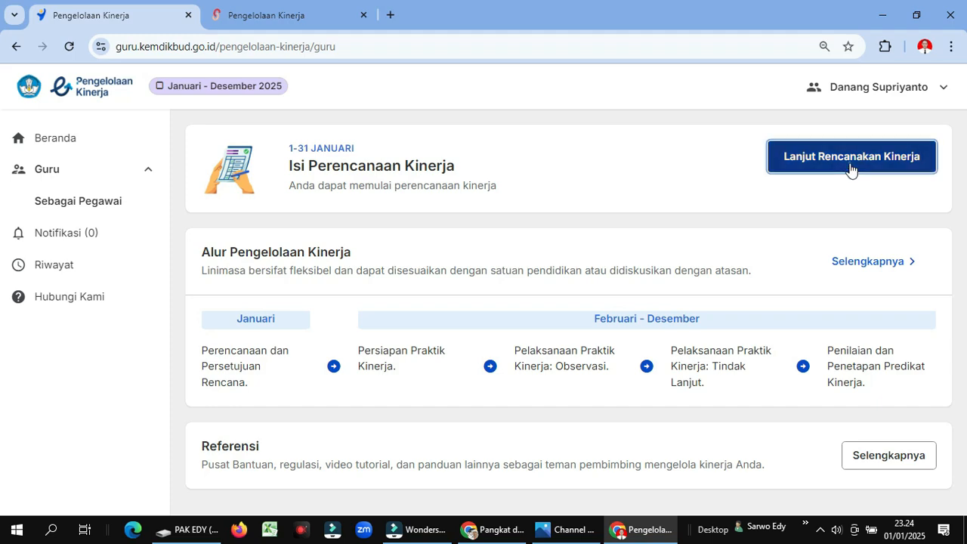
Review the Tugas Pokok (5M) duty statements in the Pelaksanaan Tugas Pokok 5M stage, including the optional additional duty.
scroll(560, 204, down, 1)
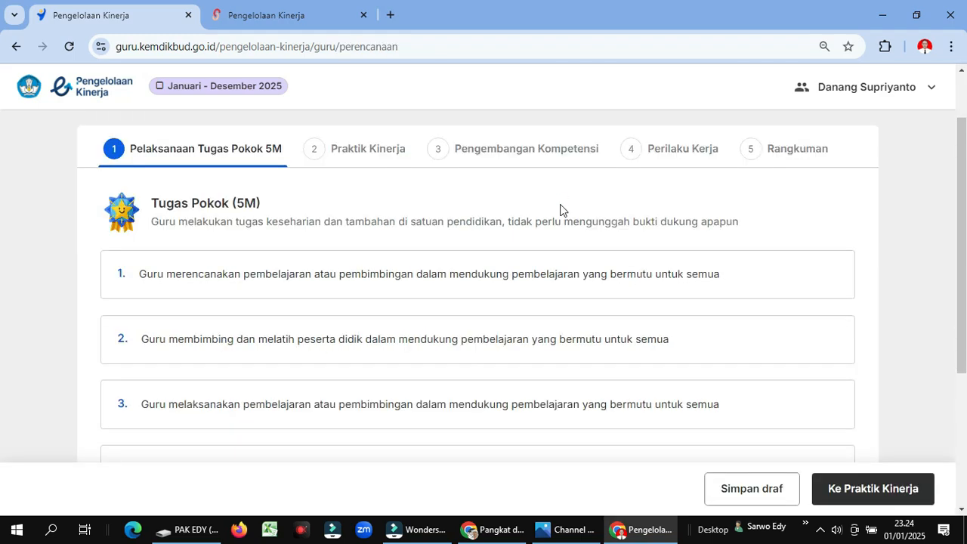
scroll(560, 205, up, 1)
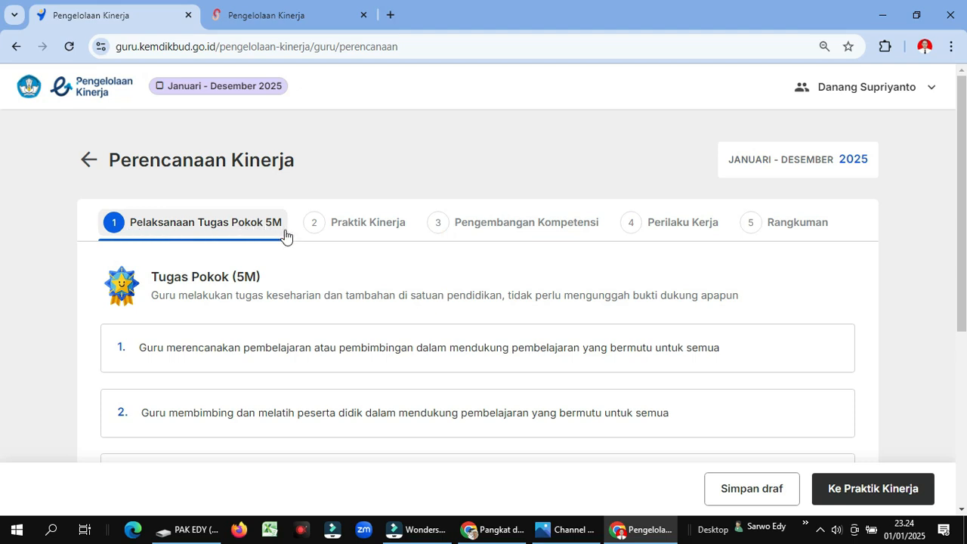
scroll(262, 353, down, 1)
scroll(262, 352, down, 2)
scroll(260, 355, up, 3)
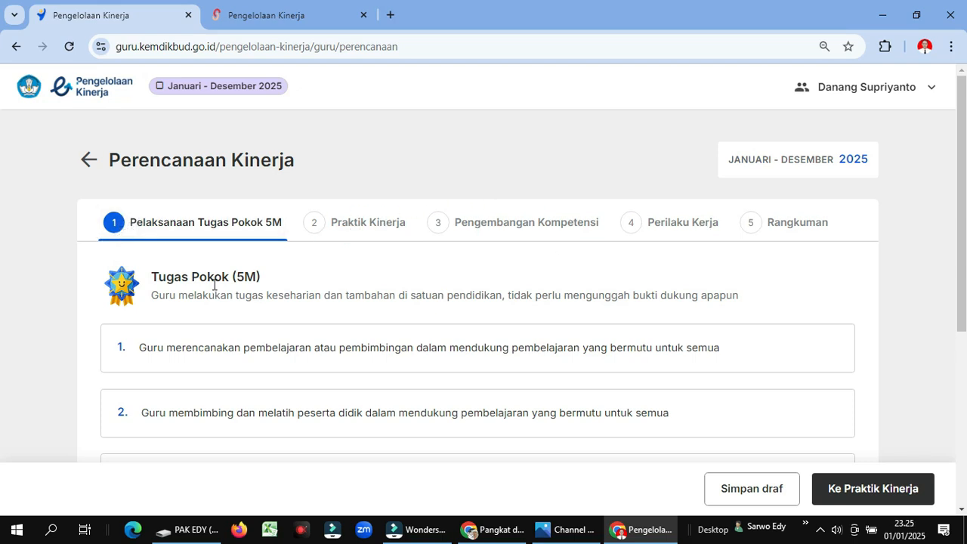
scroll(213, 274, down, 1)
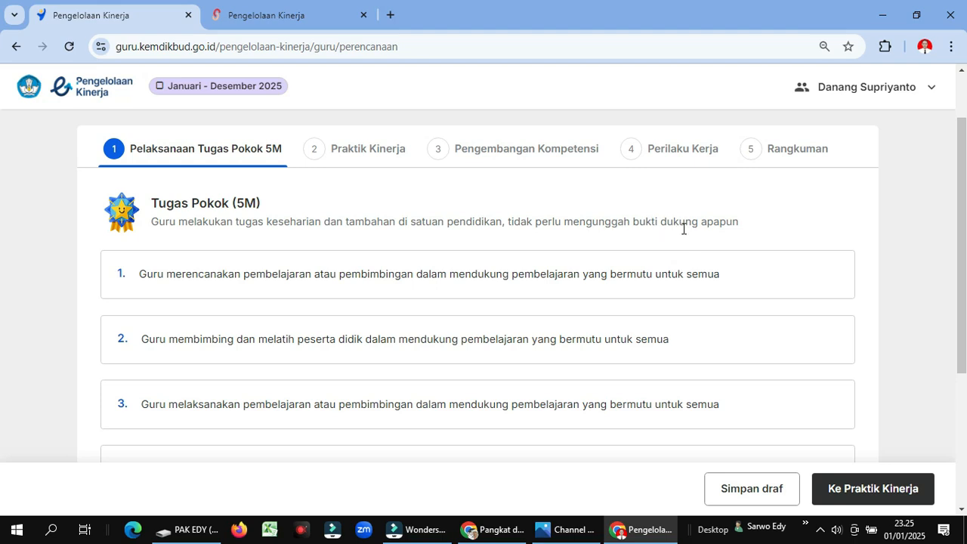
scroll(430, 249, down, 1)
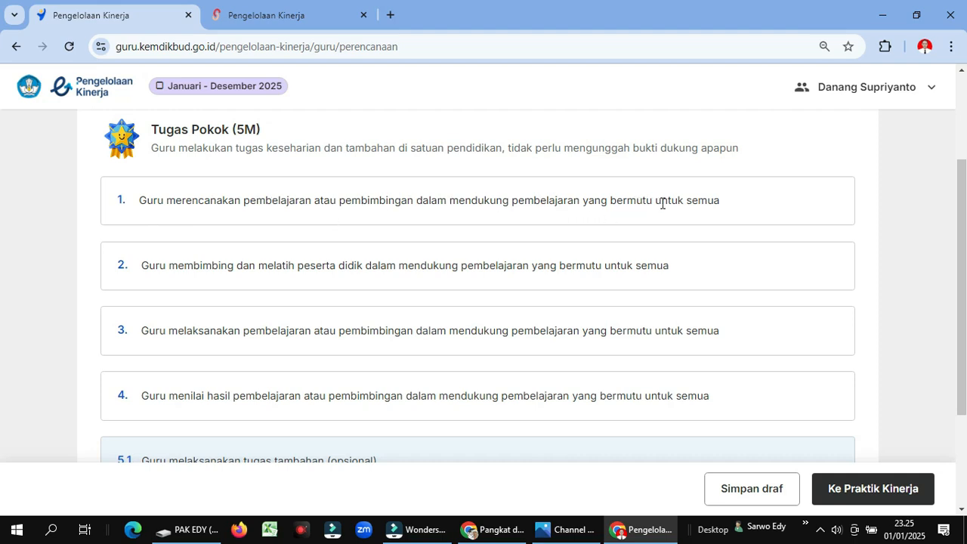
scroll(264, 257, down, 2)
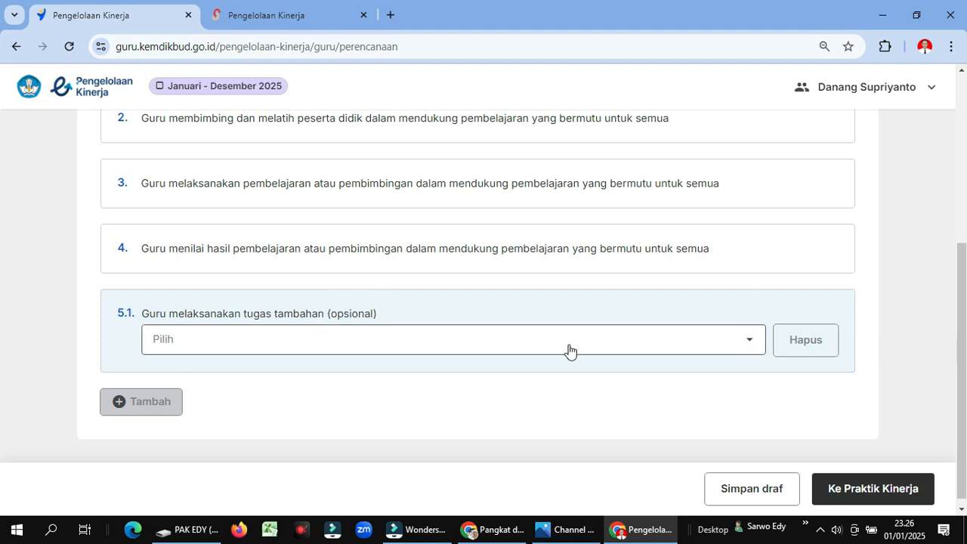
Check the choices for the optional tugas tambahan in item 5.1, leave it unselected, and proceed to Praktik Kinerja.
click(749, 340)
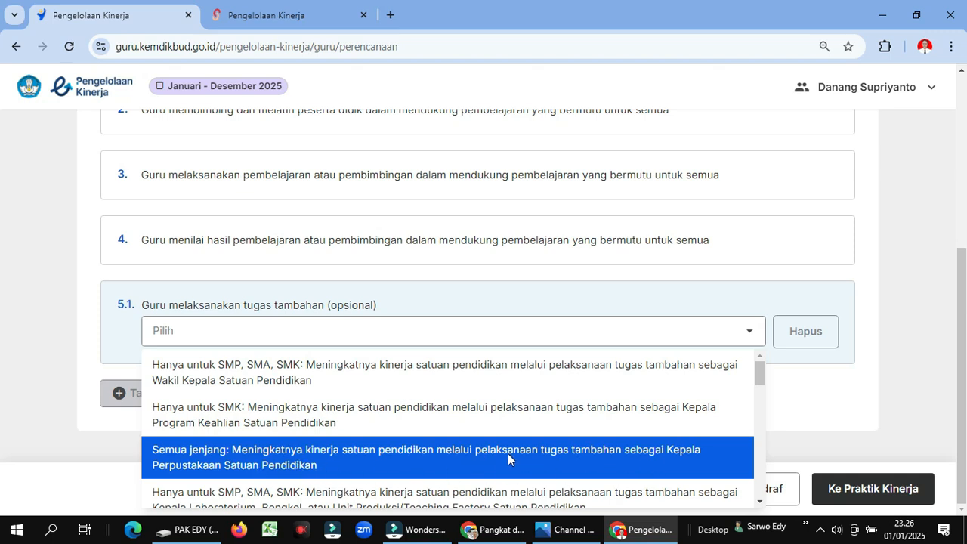
scroll(509, 460, down, 2)
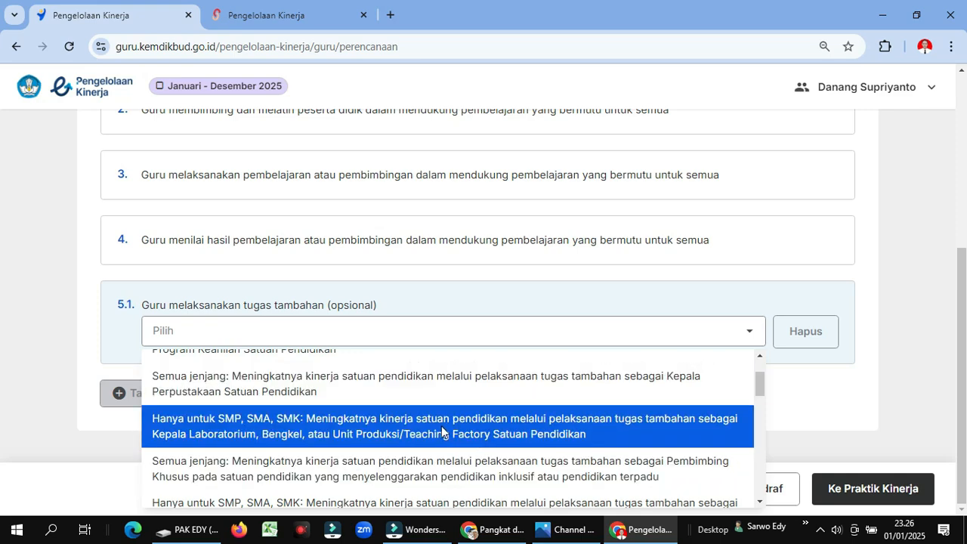
click(122, 341)
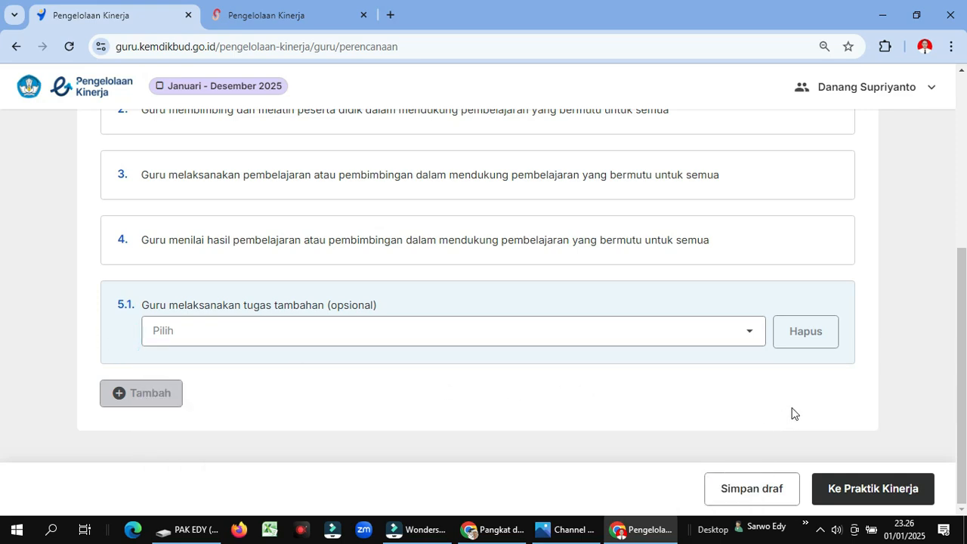
click(873, 496)
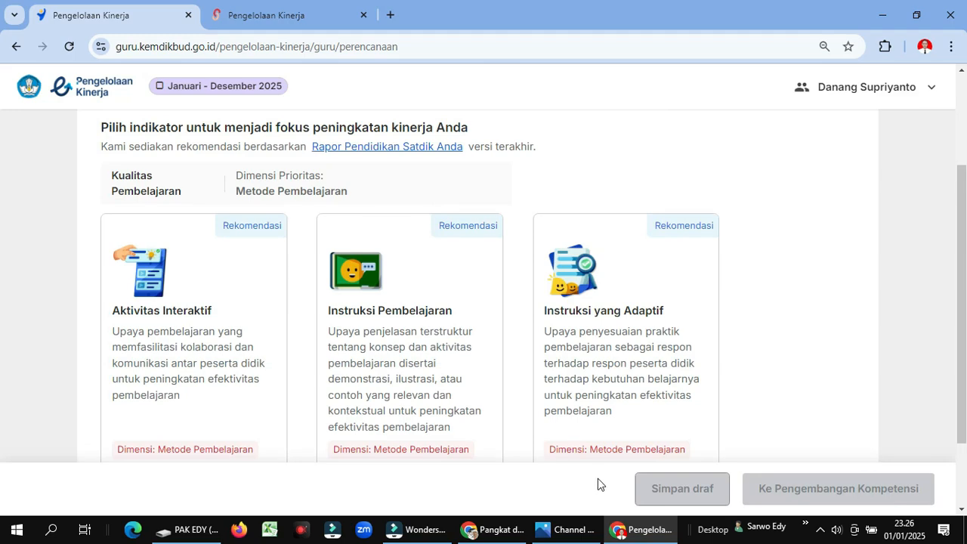
Choose Aktivitas Interaktif as the focus indicator for Praktik Kinerja and proceed to Pengembangan Kompetensi.
scroll(809, 257, up, 2)
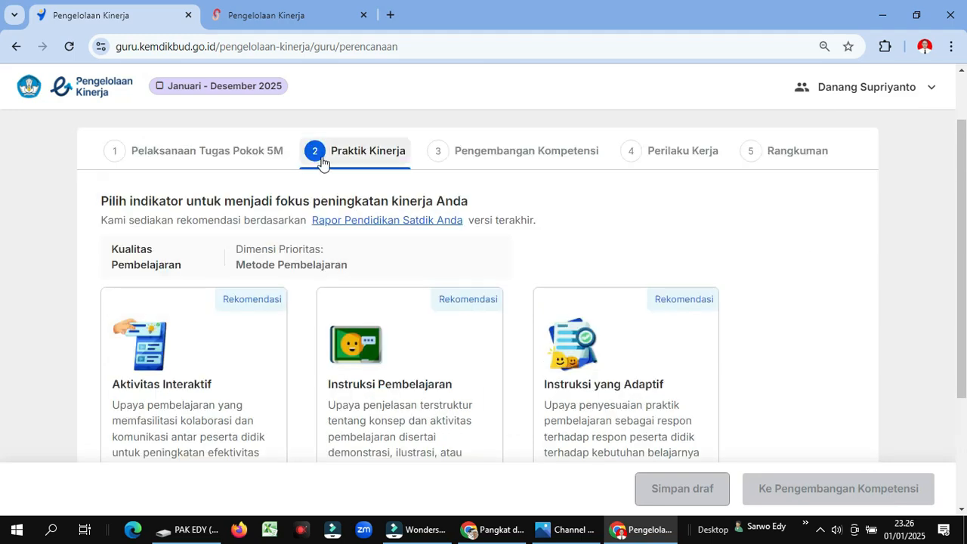
scroll(317, 162, down, 2)
scroll(226, 179, up, 2)
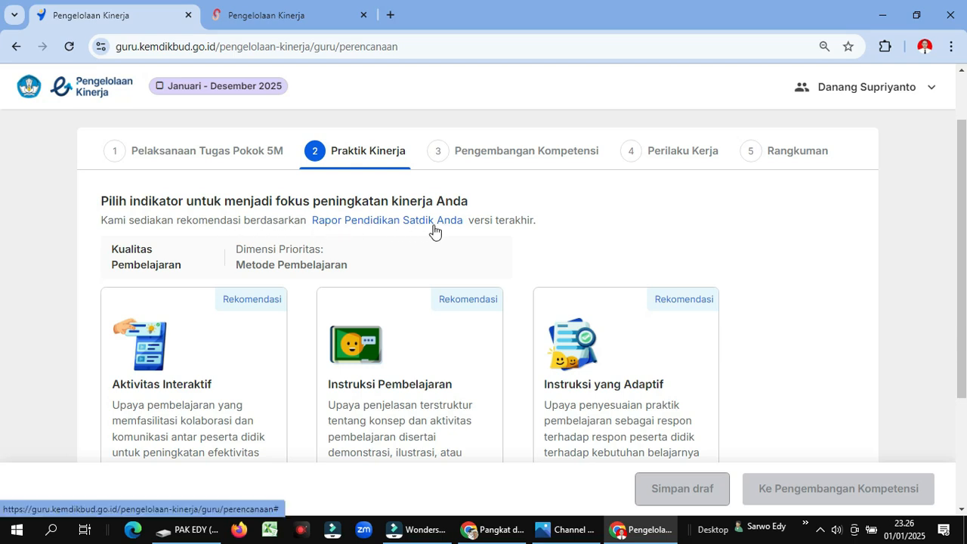
scroll(545, 239, down, 1)
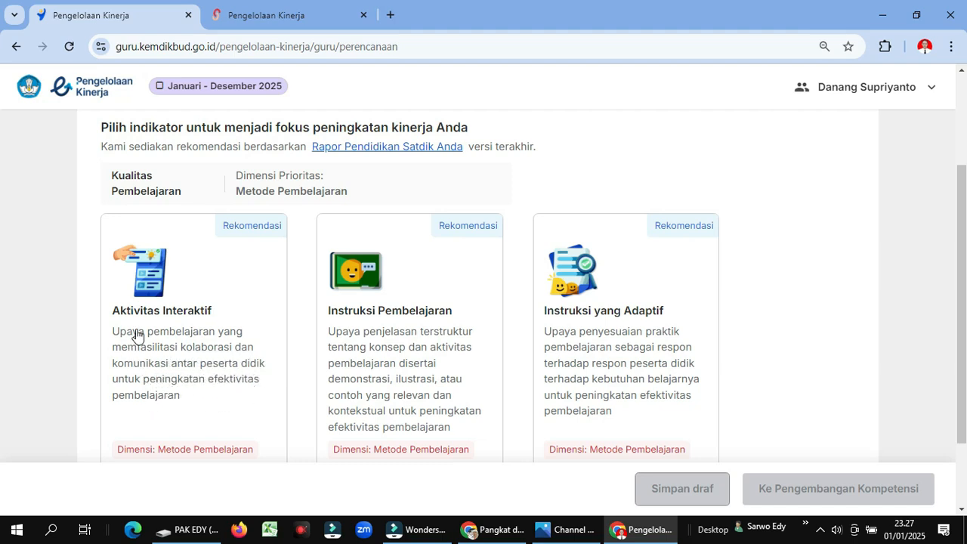
click(157, 301)
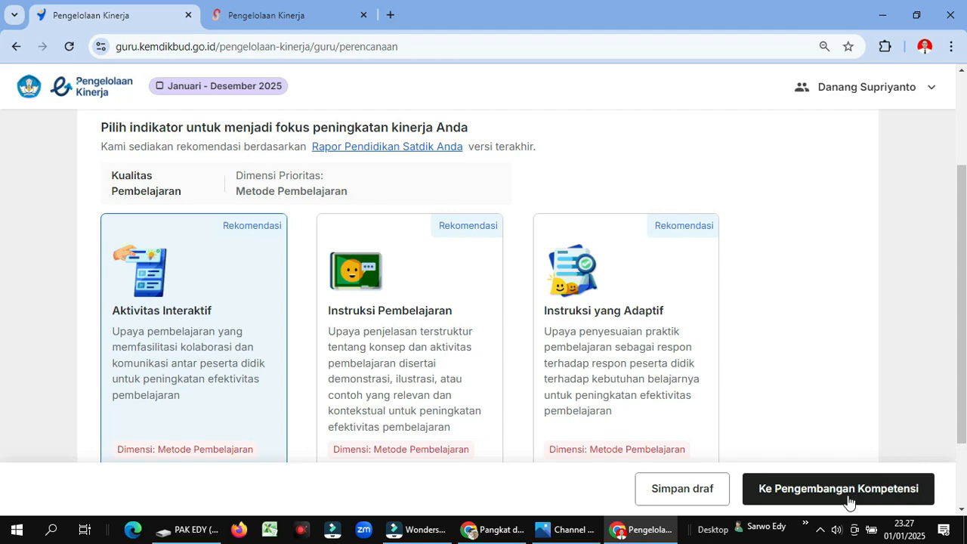
scroll(816, 383, down, 1)
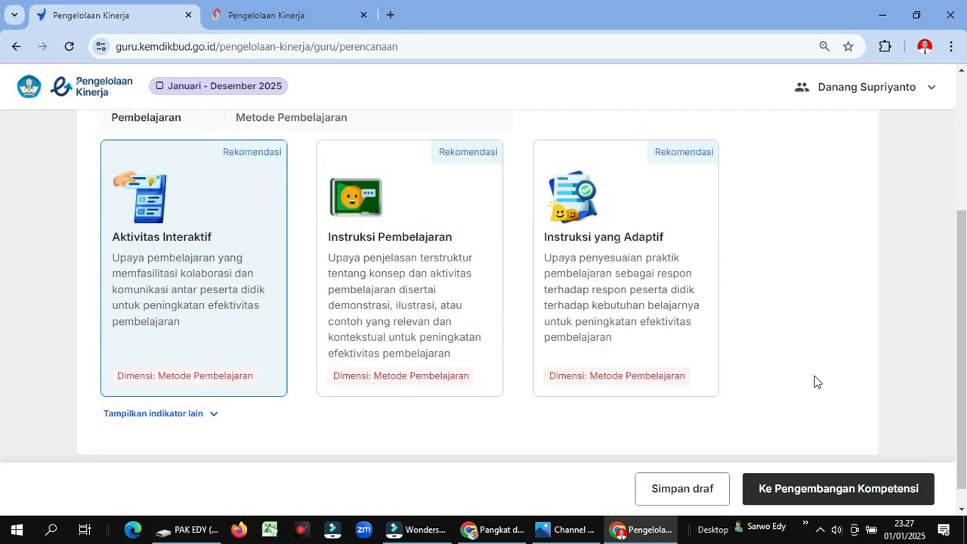
click(821, 501)
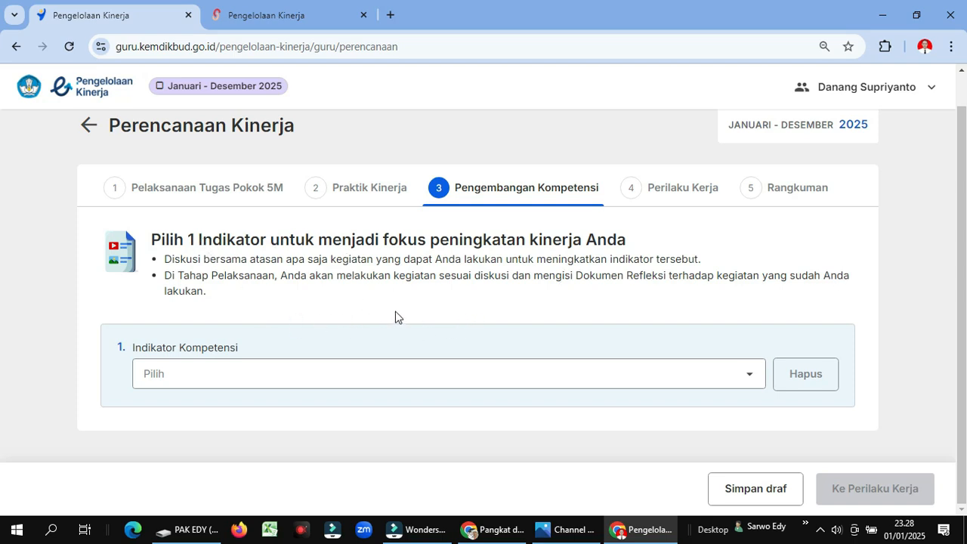
Set the Indikator Kompetensi to "Keterlibatan dalam organisasi profesi dan jejaring yang lebih luas untuk peningkatan pembelajaran" and proceed to Perilaku Kerja.
click(750, 378)
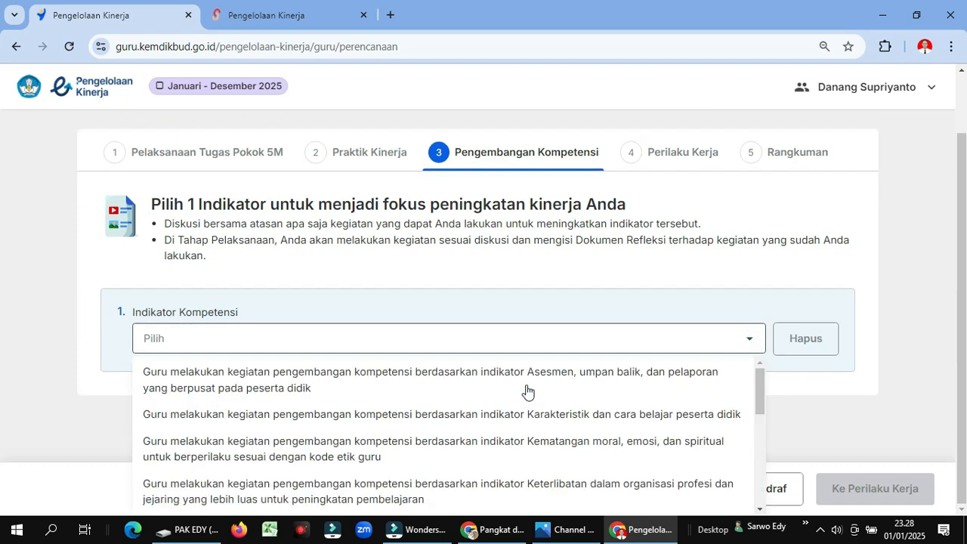
scroll(527, 390, down, 1)
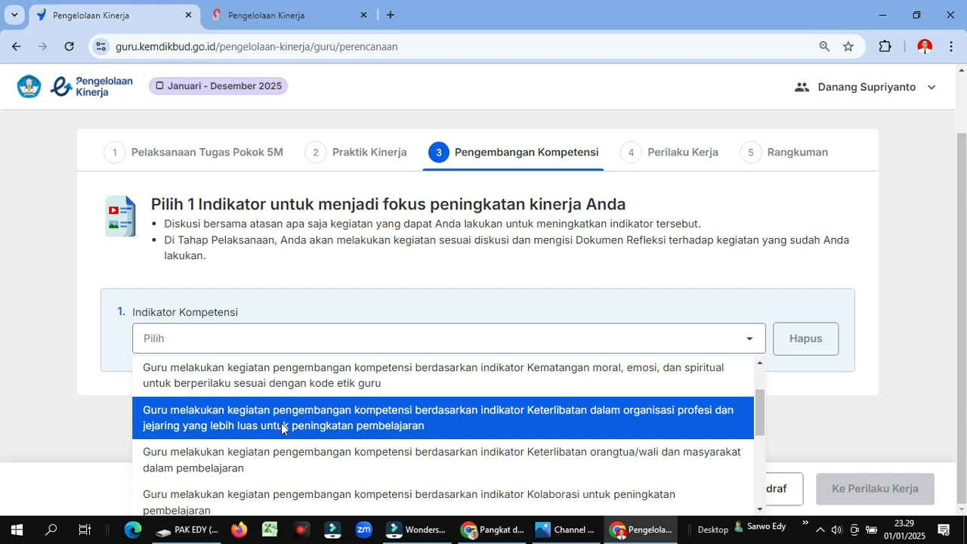
click(306, 427)
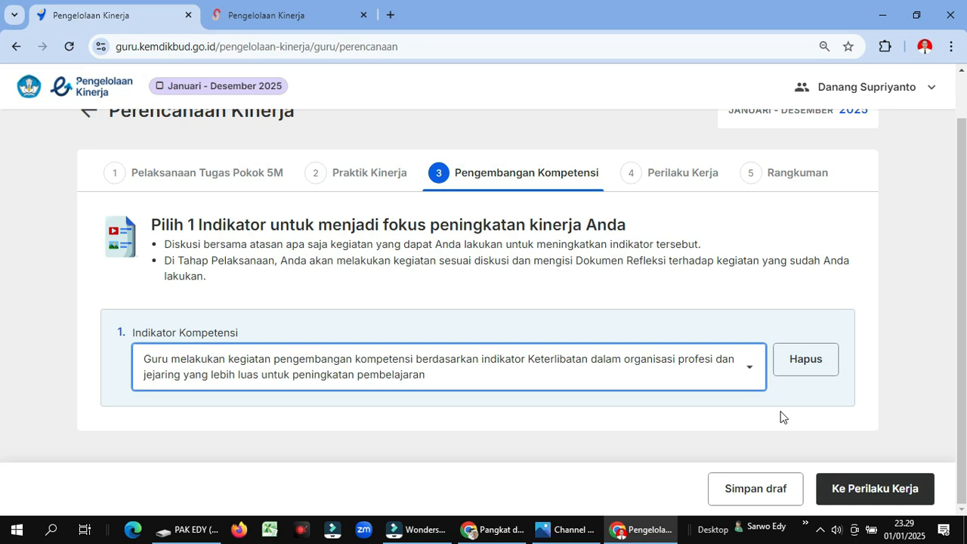
click(883, 497)
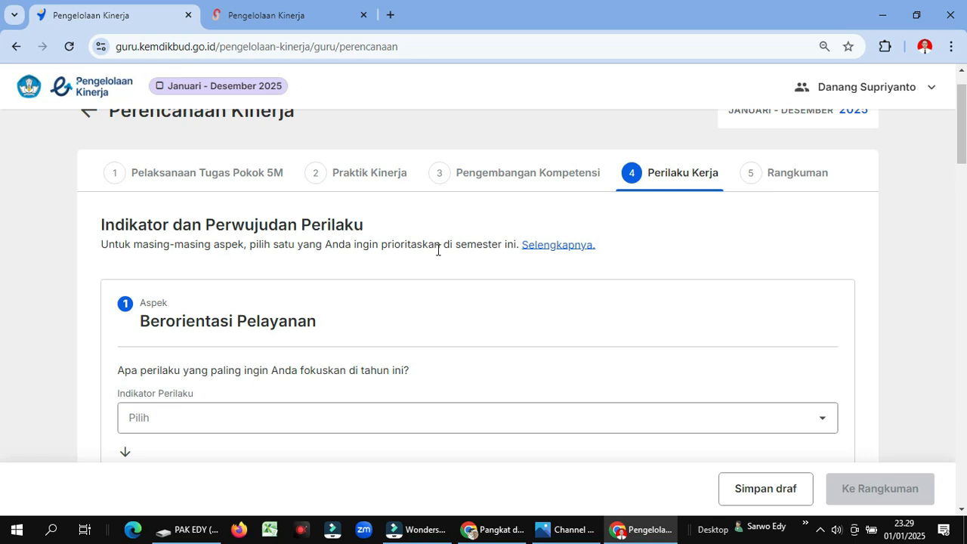
For Berorientasi Pelayanan, set Indikator Perilaku to "Memahami kebutuhan peserta didik dan berusaha memenuhinya" and Perwujudan Perilaku to "Mengidentifikasi kebutuhan peserta didik secara proaktif".
scroll(491, 283, down, 2)
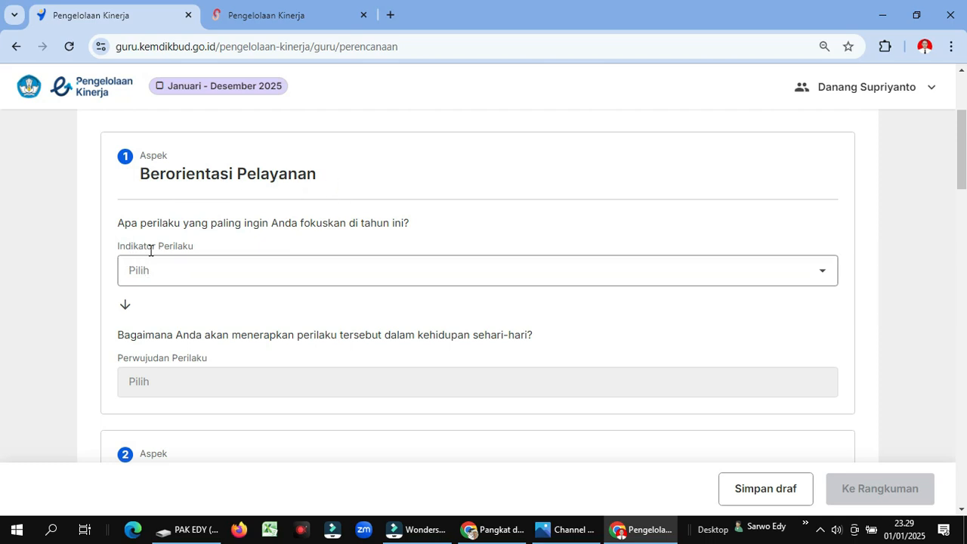
click(235, 277)
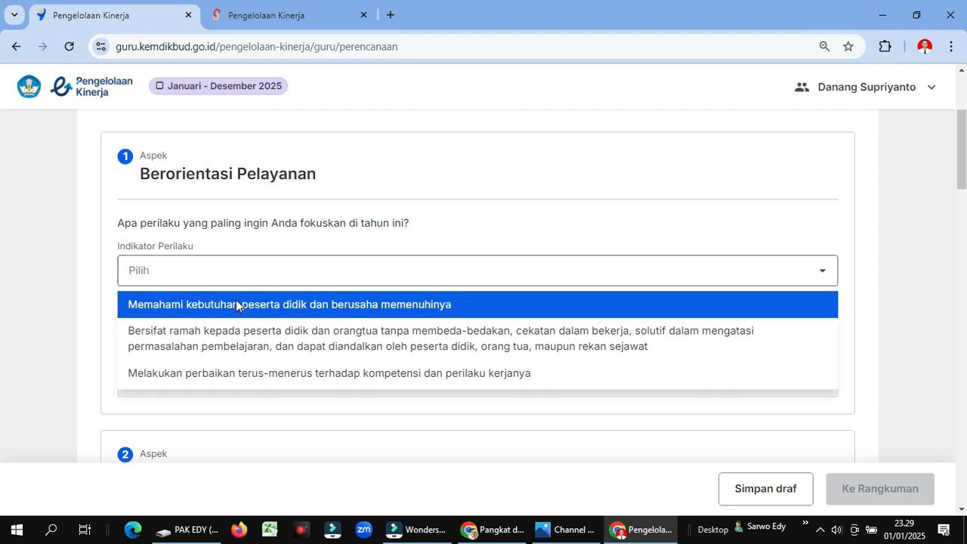
click(236, 304)
click(190, 389)
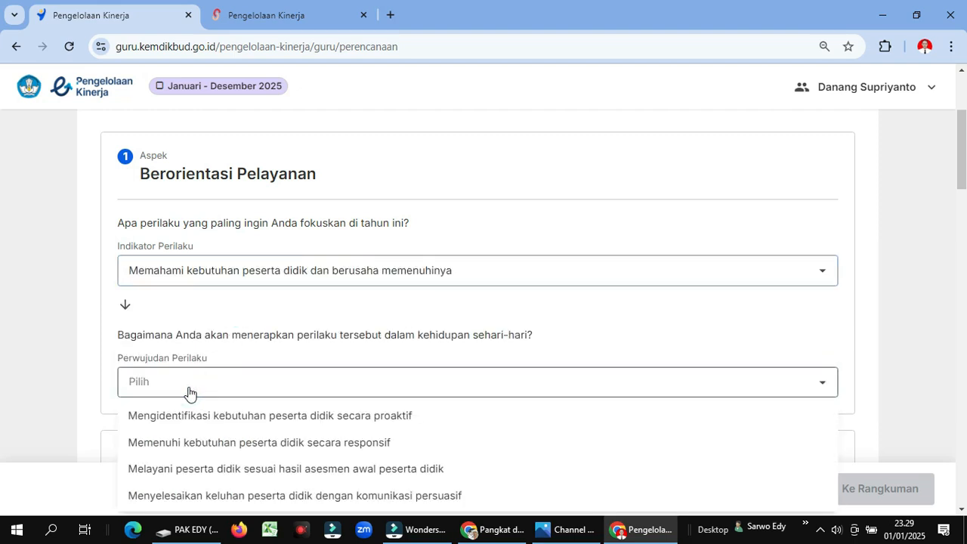
click(264, 418)
For Akuntabel, set Indikator Perilaku to "Melaksanakan tugas dengan jujur, bertanggung jawab, cermat, disiplin, dan berintegritas tinggi" and Perwujudan Perilaku to "Melaksanakan pekerjaan sesuai dengan ketentuan".
scroll(358, 401, down, 2)
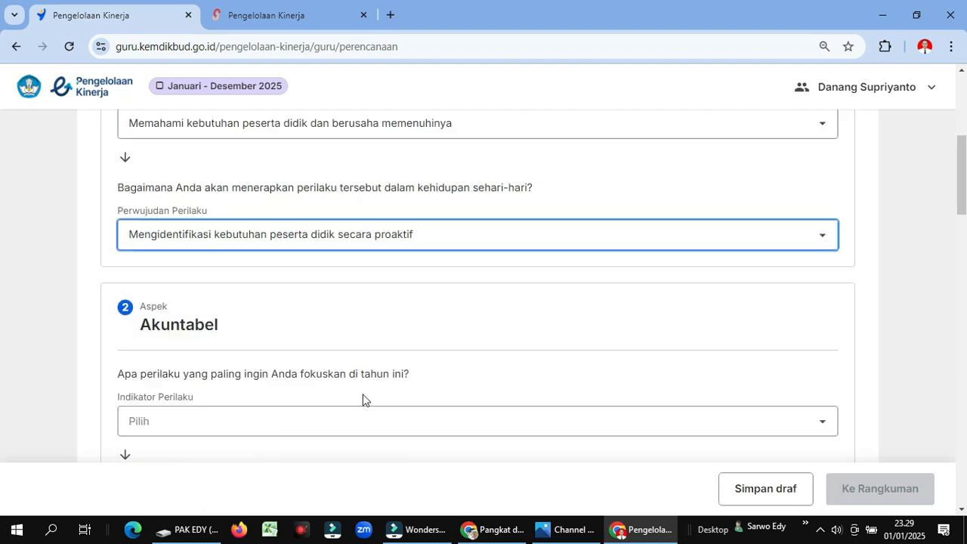
scroll(363, 400, down, 2)
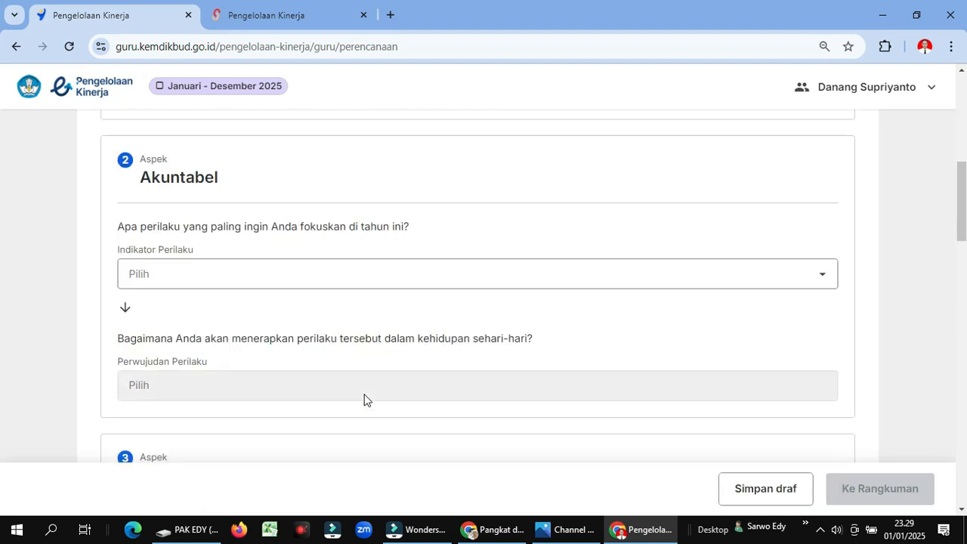
click(207, 279)
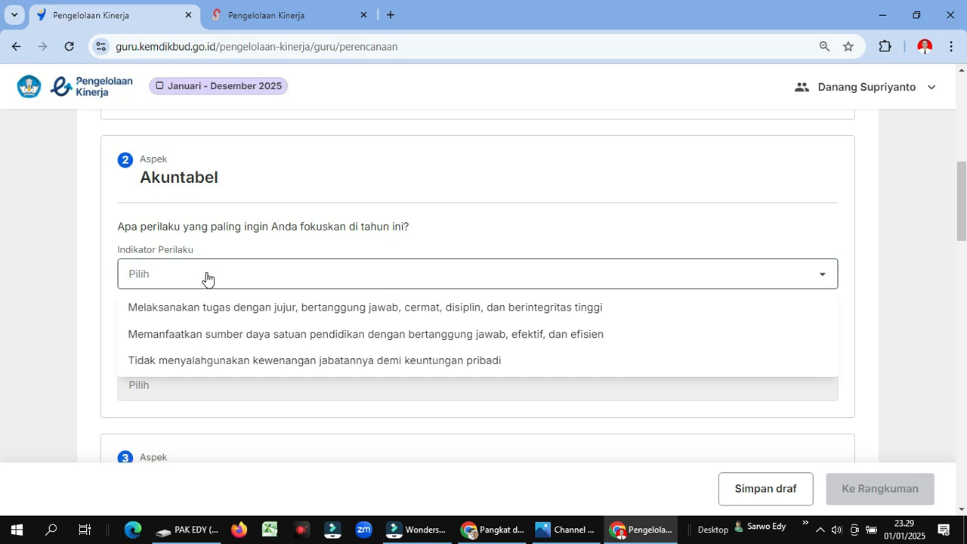
click(207, 310)
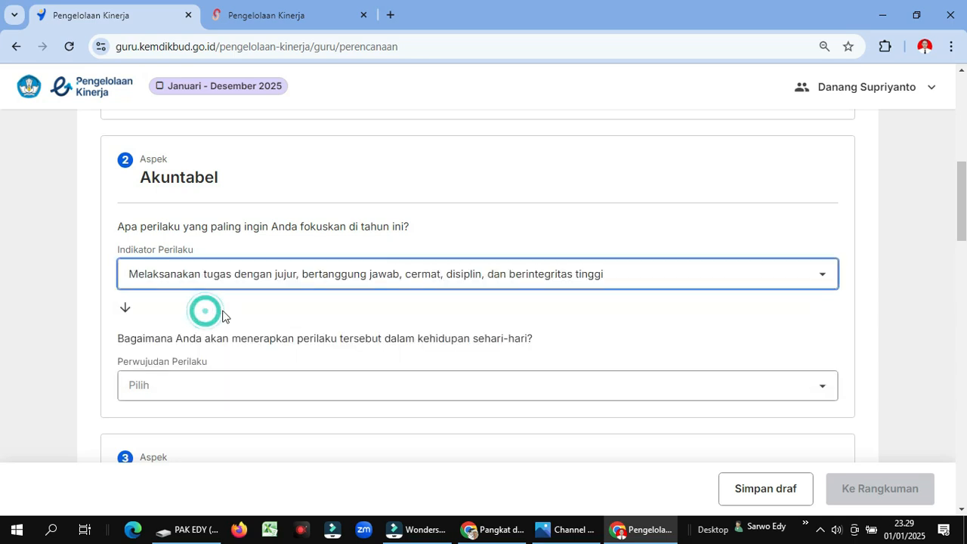
scroll(239, 330, down, 1)
click(181, 321)
click(181, 321)
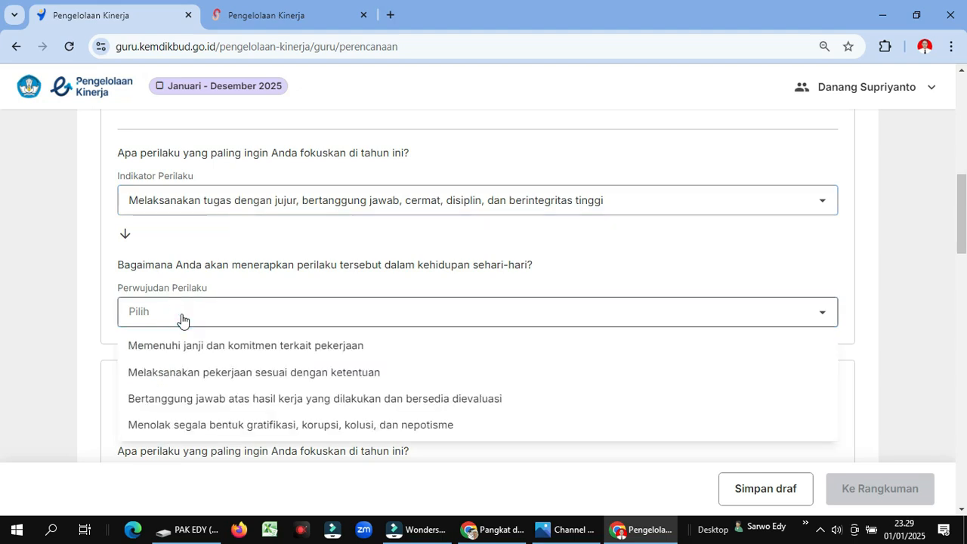
click(276, 372)
For Kompeten, set Indikator Perilaku to "Membantu peserta didik, rekan sejawat, dan orang lain untuk saling belajar" and Perwujudan Perilaku to "Memfasilitasi proses berbagi pengetahuan…".
scroll(295, 369, down, 2)
scroll(299, 368, down, 1)
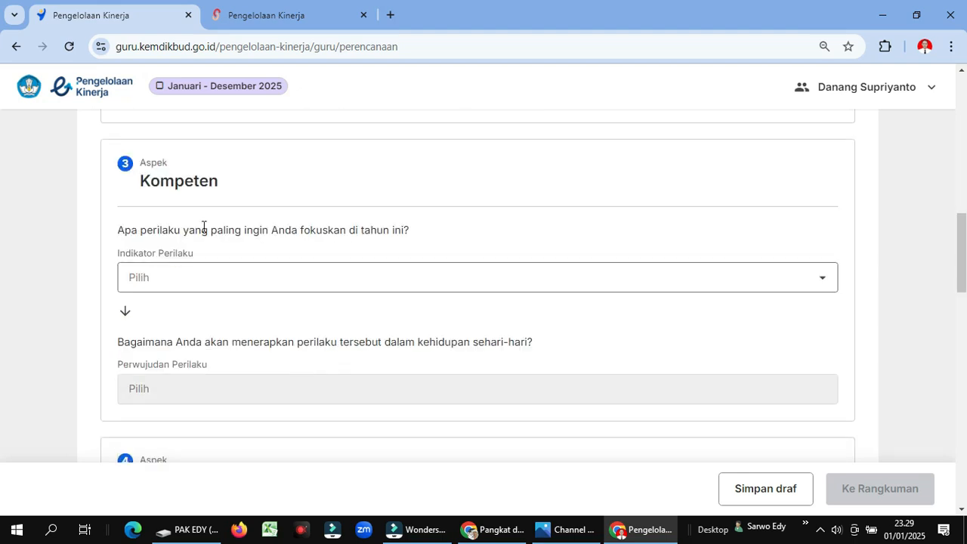
click(195, 287)
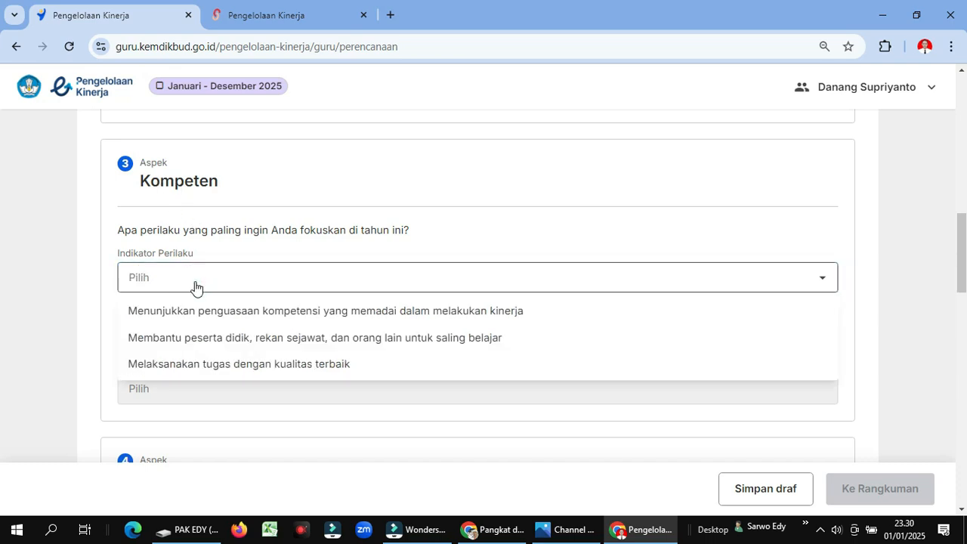
click(294, 337)
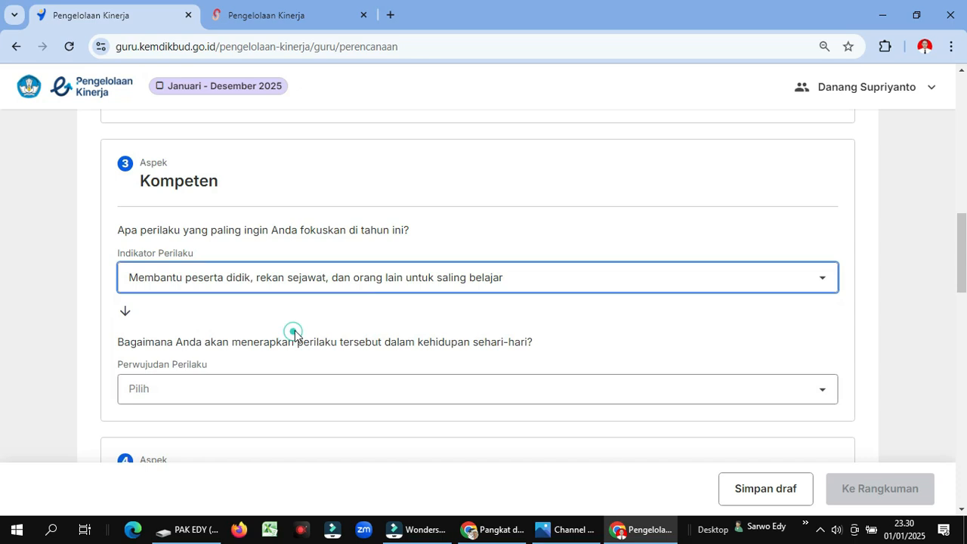
click(184, 399)
click(184, 399)
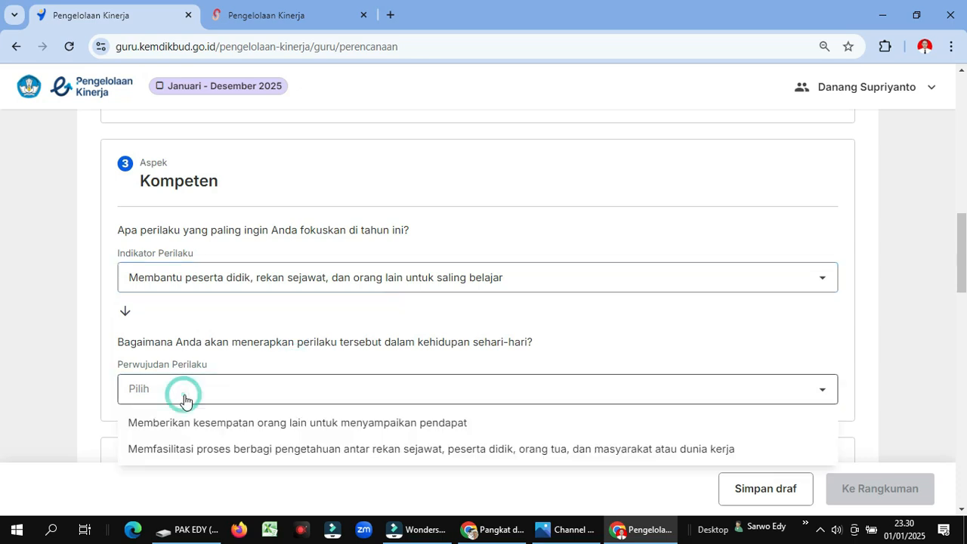
scroll(183, 400, down, 2)
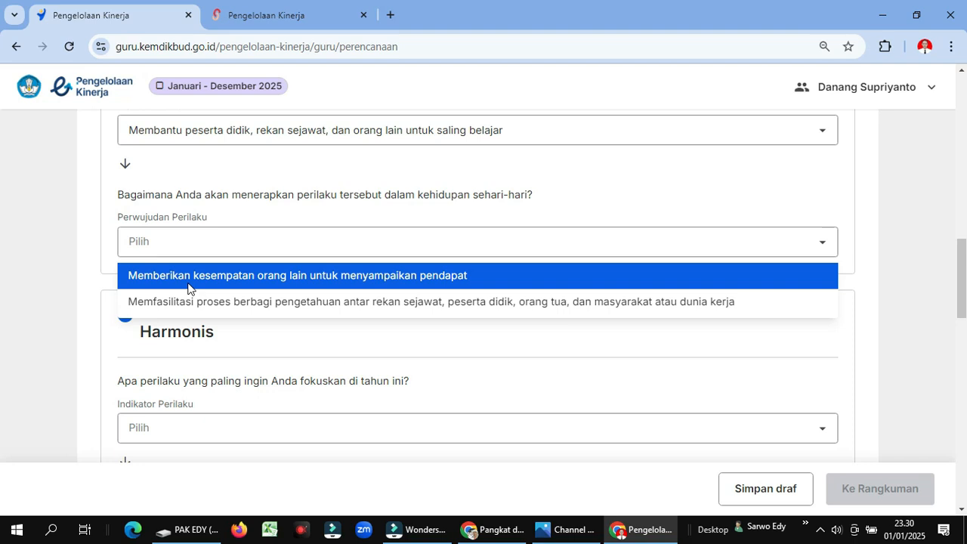
click(206, 302)
For Harmonis, set Indikator Perilaku to "Menghargai setiap warga satuan pendidikan apapun latar belakangnya" and Perwujudan Perilaku to "Berlaku adil kepada setiap orang tanpa memandang…".
scroll(223, 309, down, 1)
scroll(329, 350, down, 1)
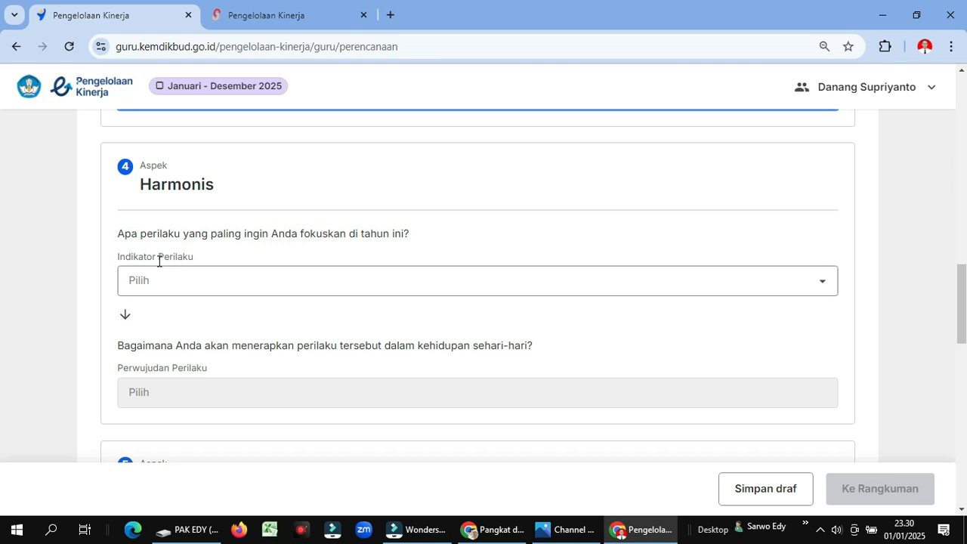
click(174, 284)
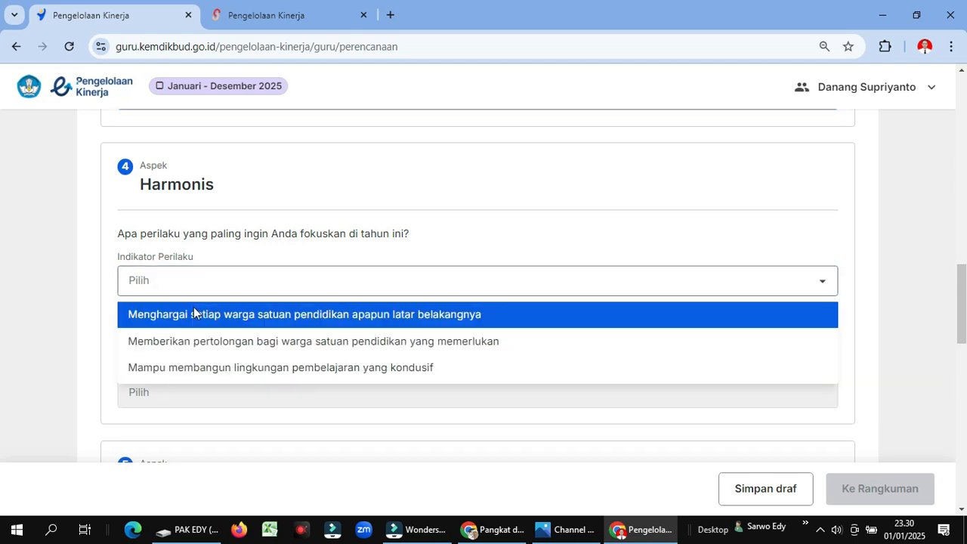
click(193, 307)
click(179, 396)
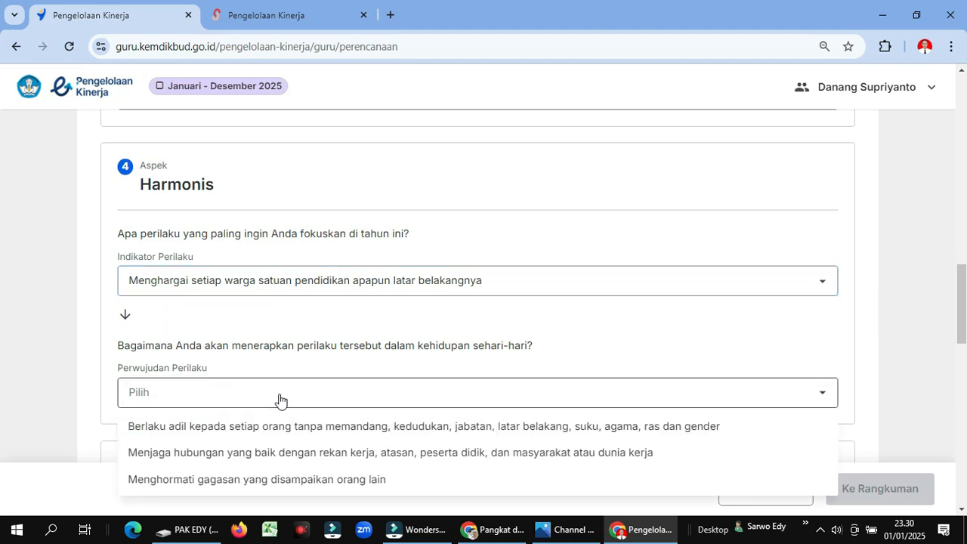
click(408, 424)
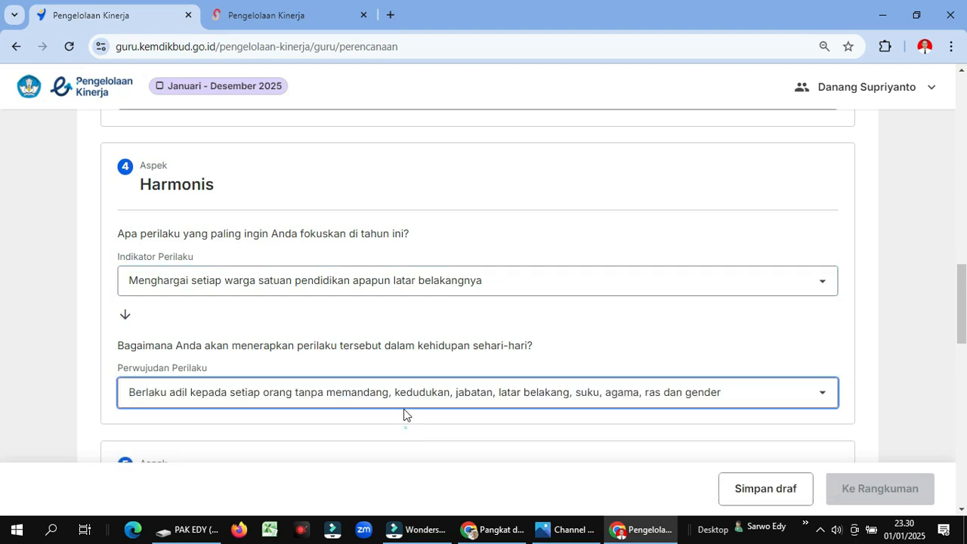
For Loyal, set Indikator Perilaku to "Menjaga nama baik satuan pendidikan, sesama guru, dan peserta didik dimanapun berada" and Perwujudan Perilaku to "Melaksanakan arahan kepala satuan pendidikan…".
scroll(314, 327, down, 4)
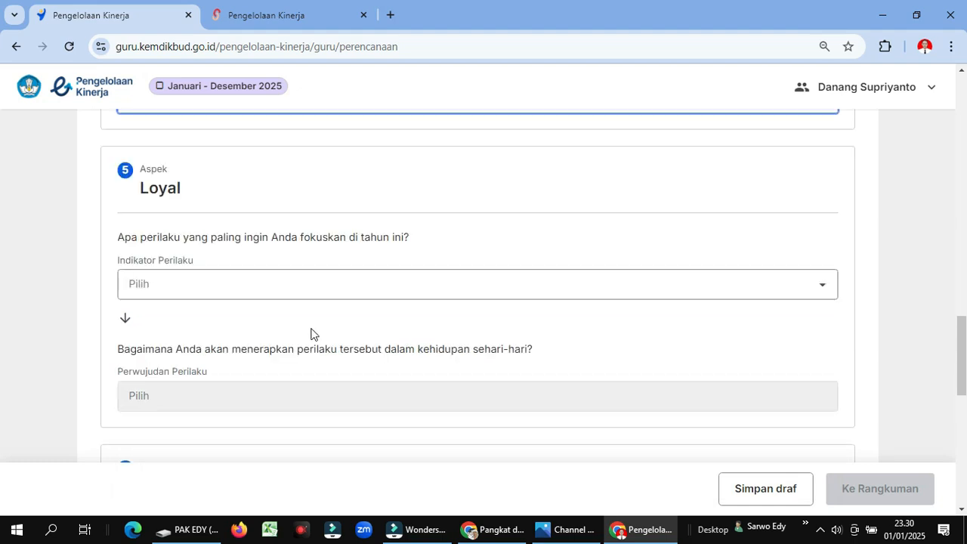
click(156, 289)
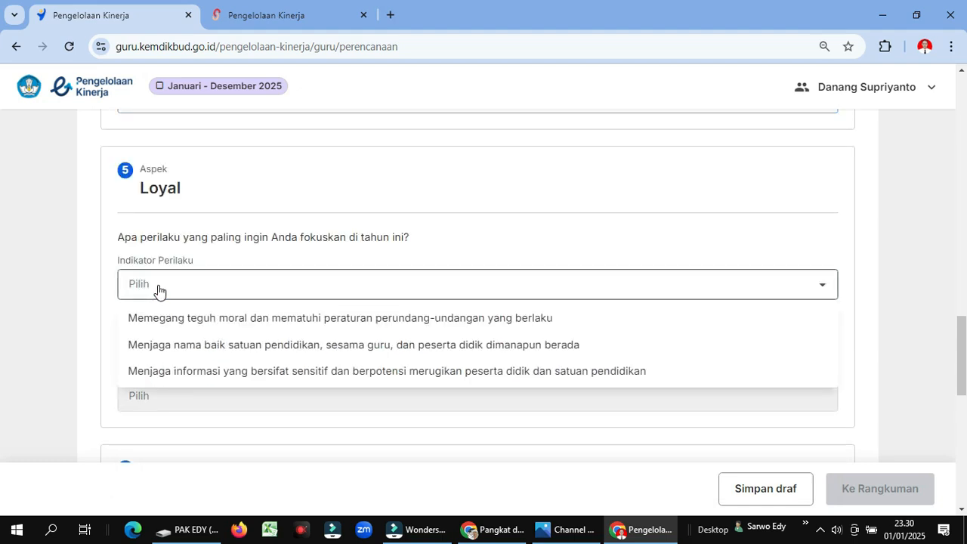
click(245, 347)
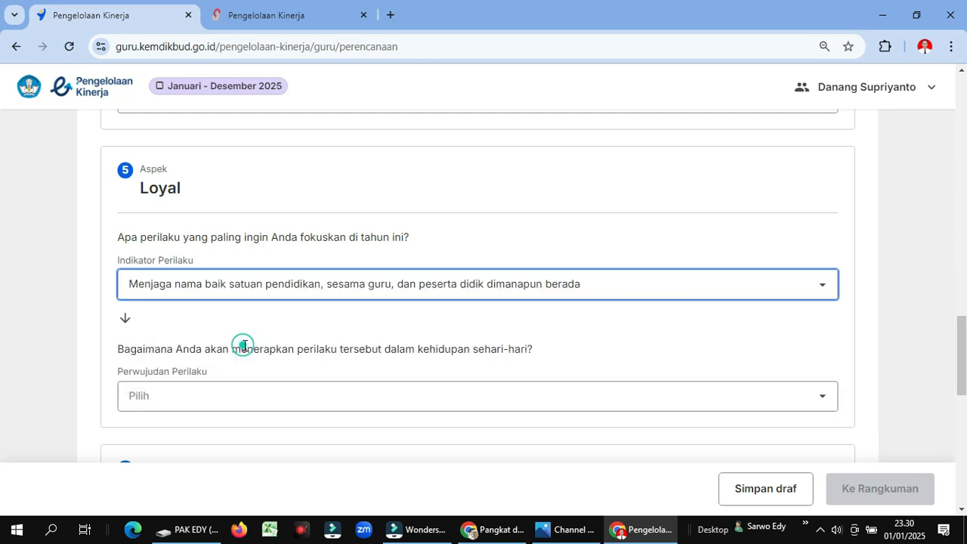
click(219, 399)
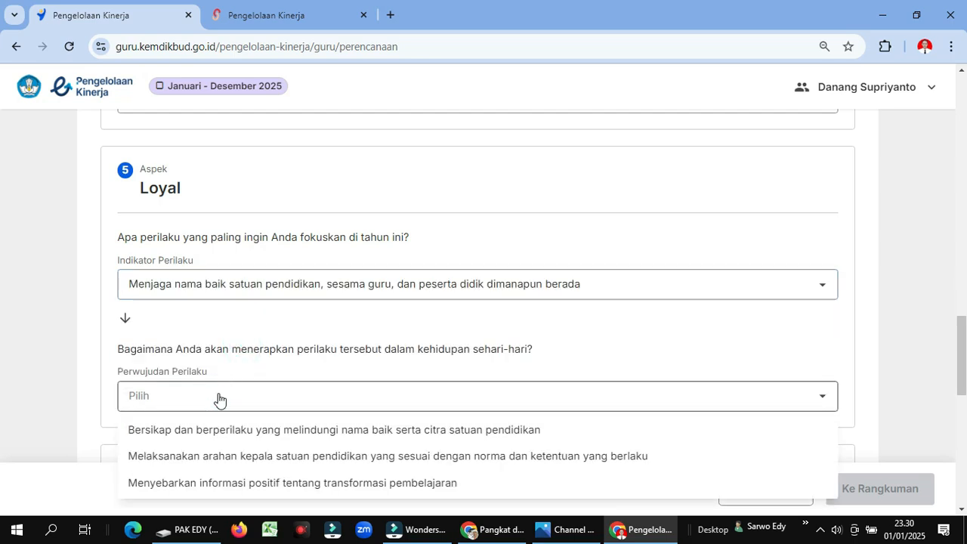
click(454, 460)
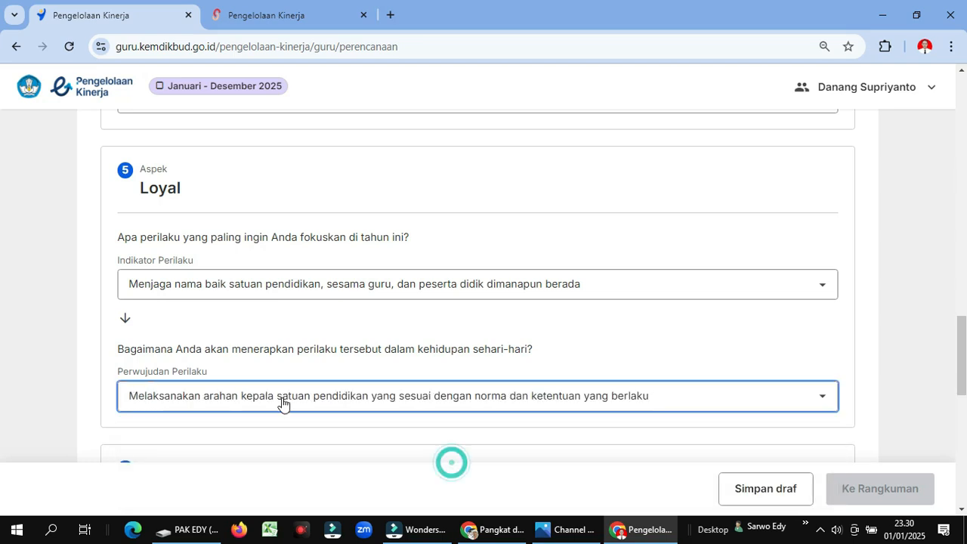
For Adaptif, set Indikator Perilaku to "Menyesuaikan diri secara cepat dalam menghadapi dinamika pembelajaran di kelas" and Perwujudan Perilaku to "Beradaptasi dengan dinamika perubahan lingkungan".
scroll(281, 402, down, 3)
scroll(242, 332, down, 1)
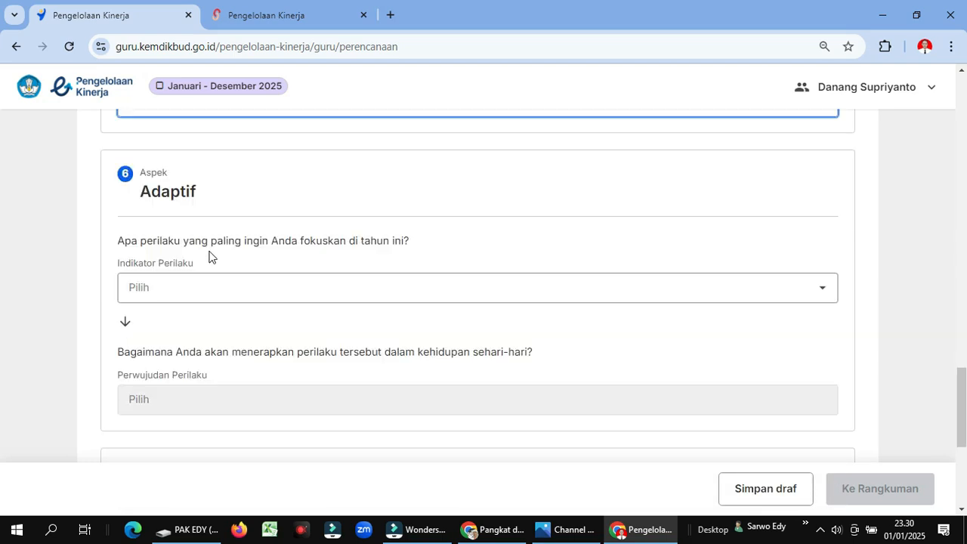
click(162, 294)
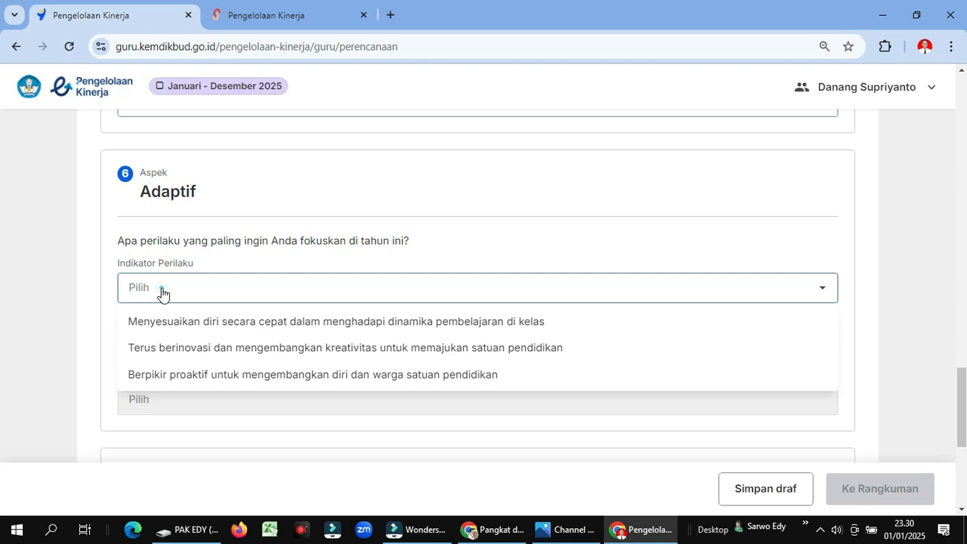
click(302, 324)
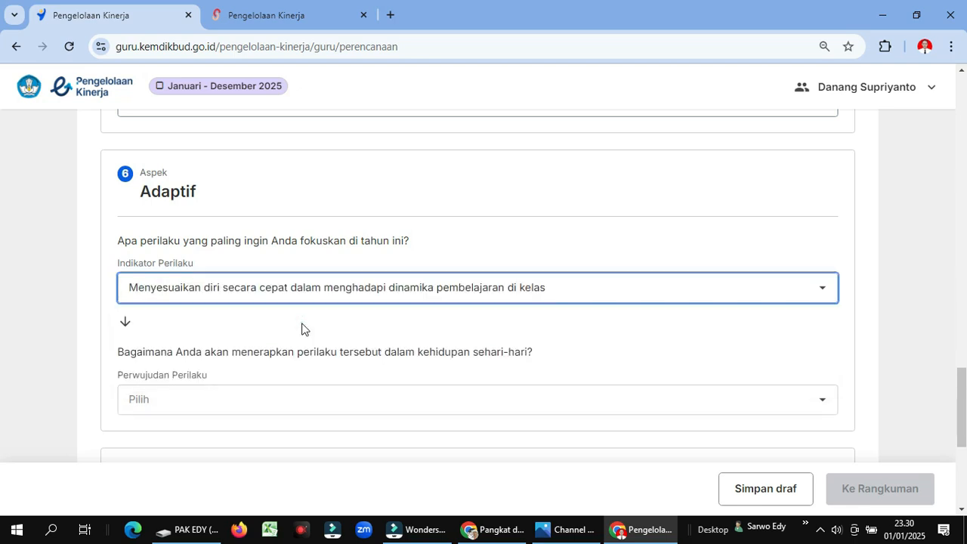
click(222, 406)
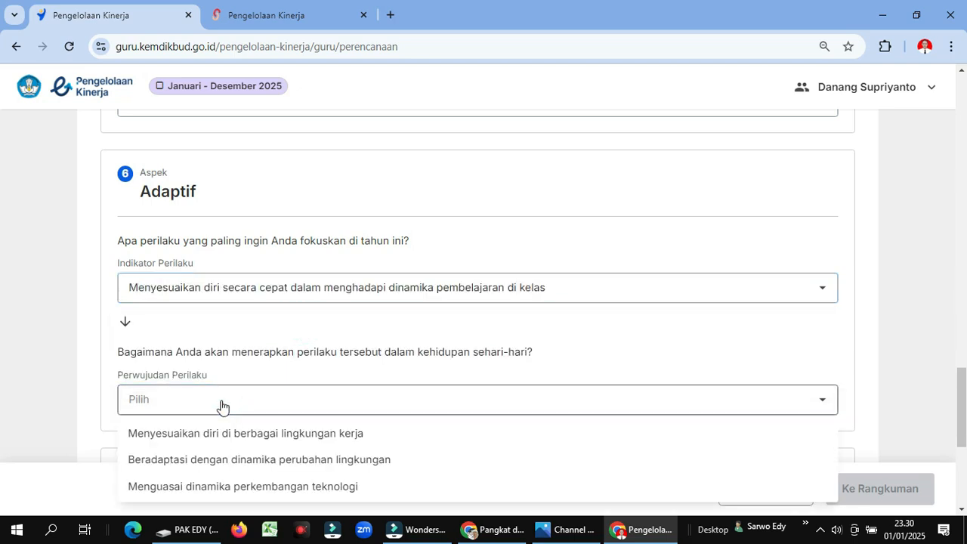
click(235, 458)
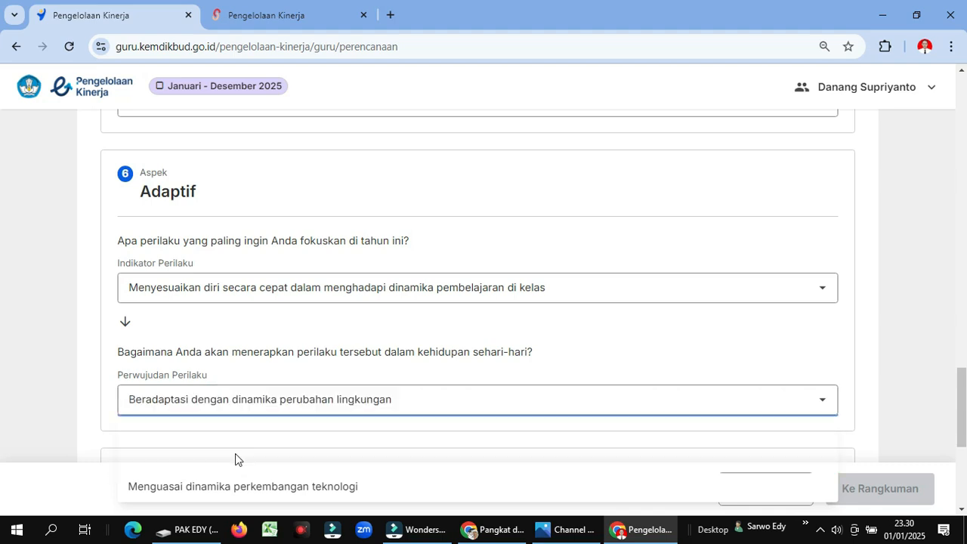
For Kolaboratif, set Indikator Perilaku to "Memberi kesempatan kepada warga satuan pendidikan…" and Perwujudan Perilaku to "Membagi tugas dan tanggung jawab bersama peserta didik…".
scroll(442, 424, down, 1)
scroll(443, 421, down, 3)
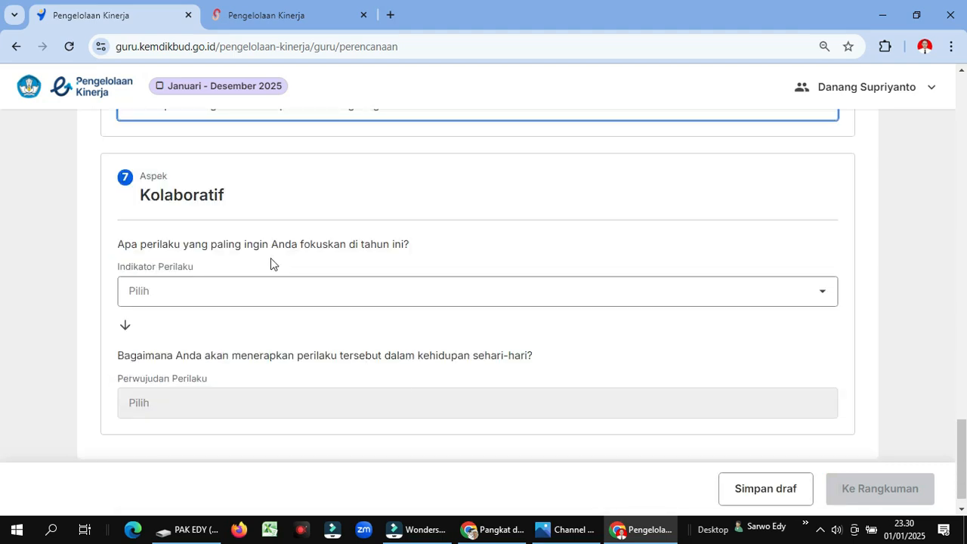
click(172, 297)
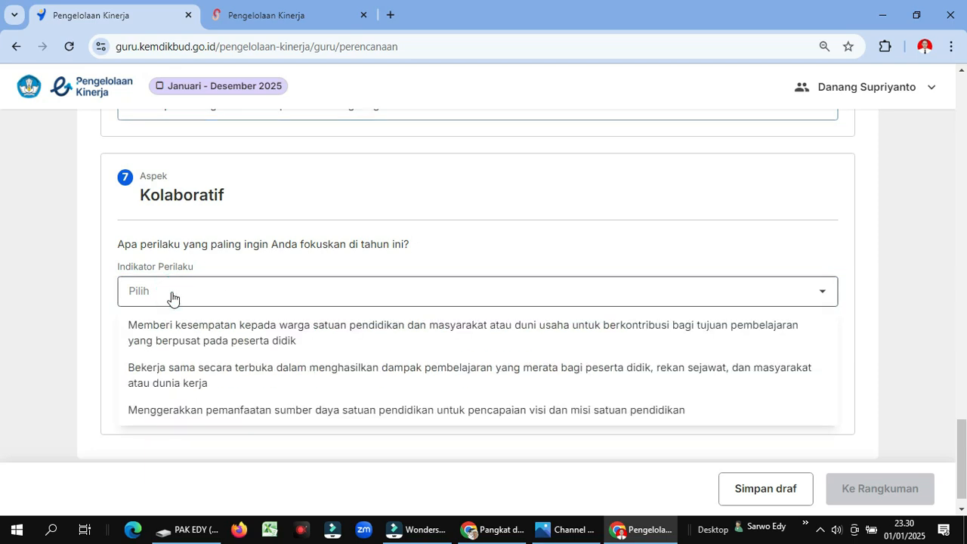
click(335, 335)
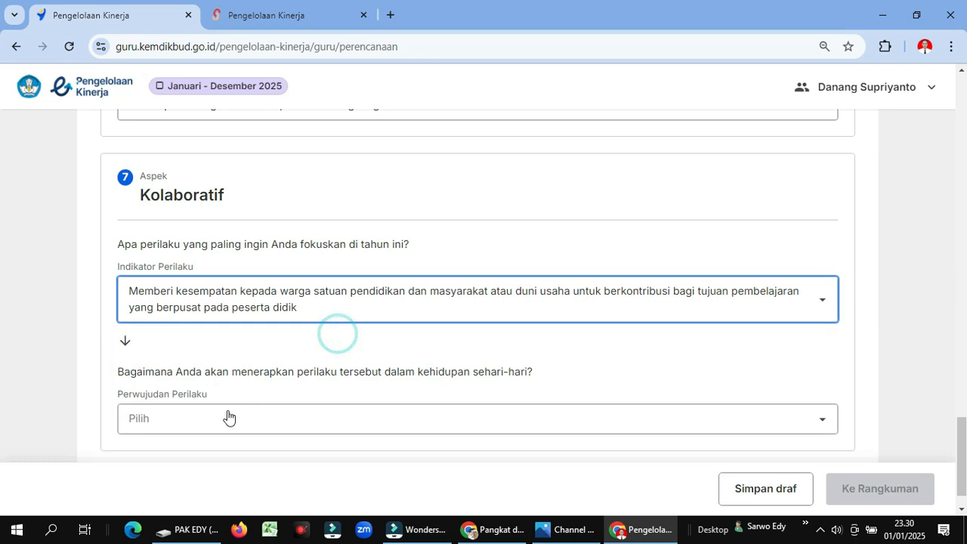
click(191, 428)
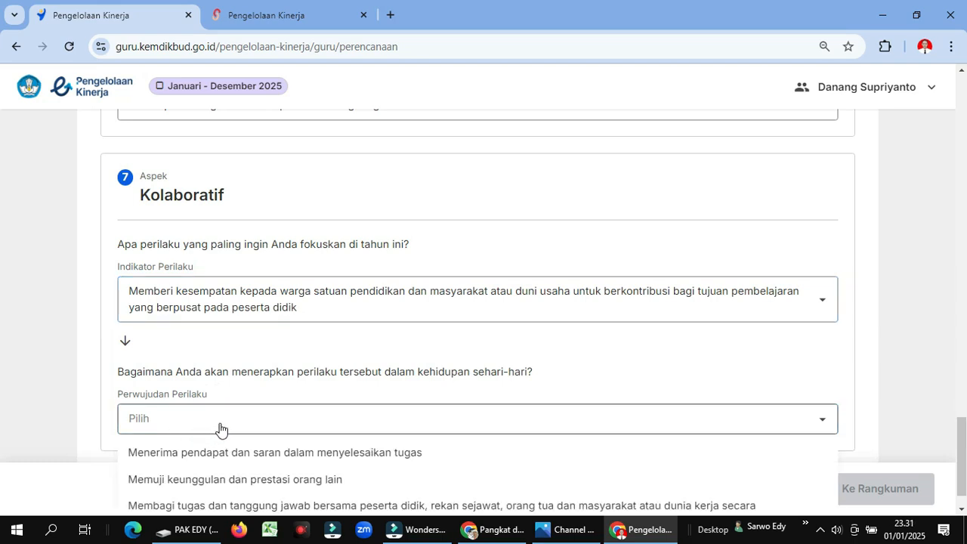
scroll(294, 507, down, 1)
click(294, 505)
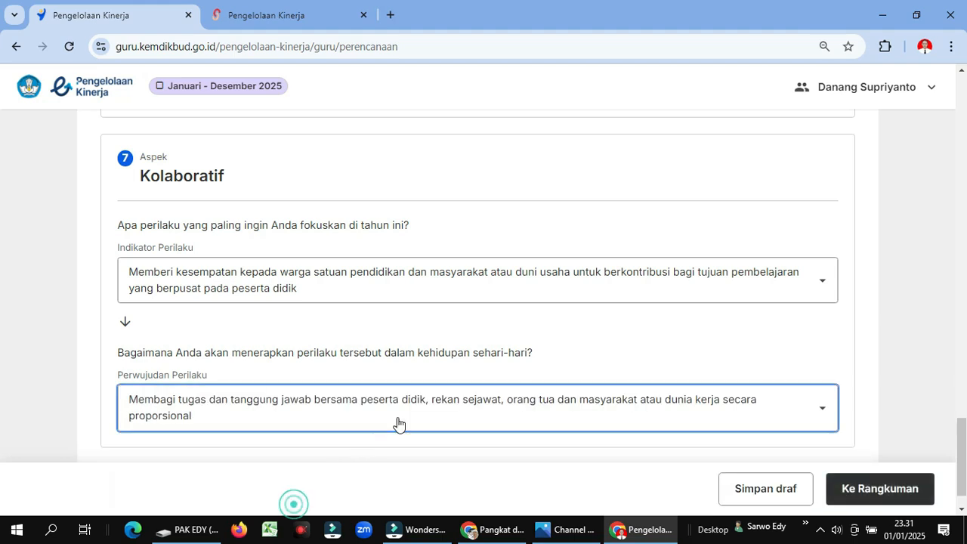
scroll(428, 407, down, 1)
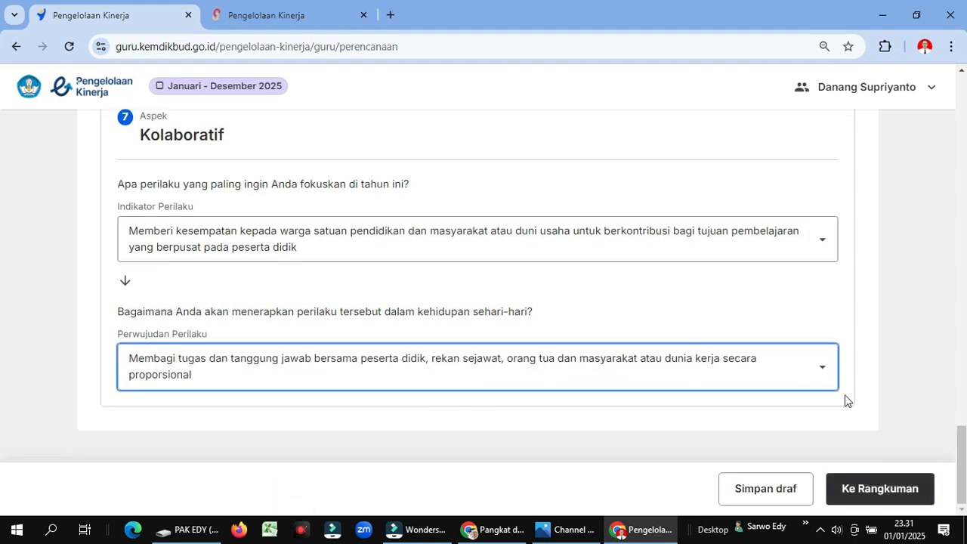
Review the completed plan in the Rangkuman and submit the Perencanaan Kinerja to the supervisor (atasan).
click(889, 490)
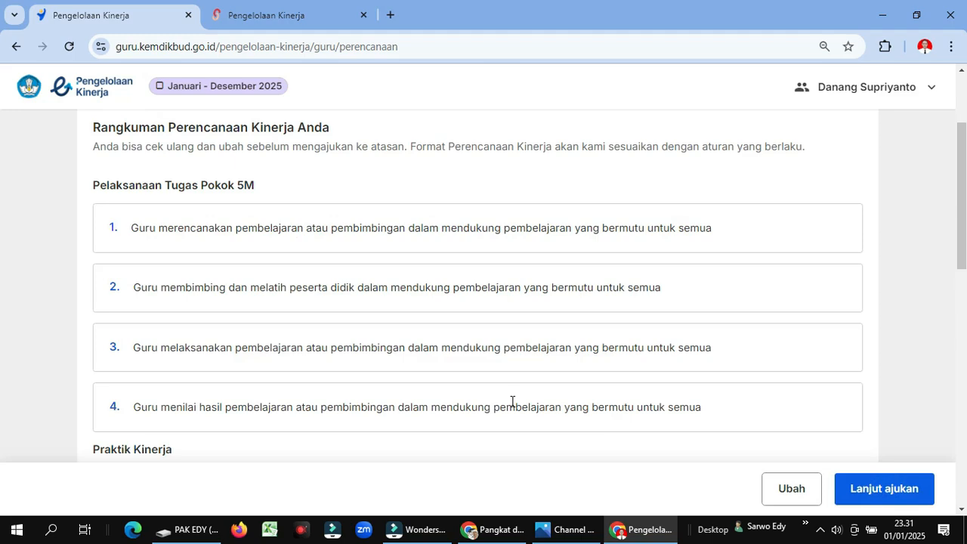
scroll(745, 454, up, 2)
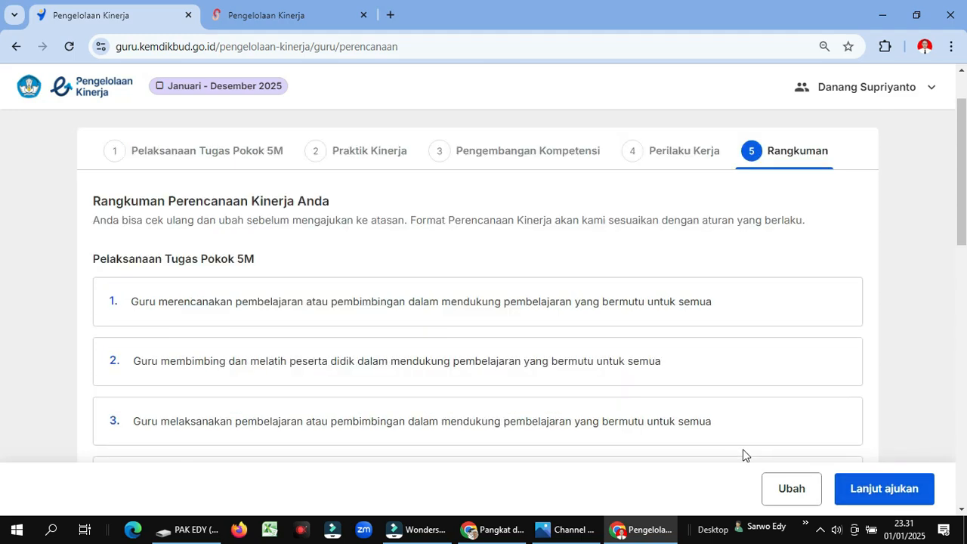
scroll(914, 467, down, 2)
scroll(885, 438, up, 2)
scroll(819, 432, down, 2)
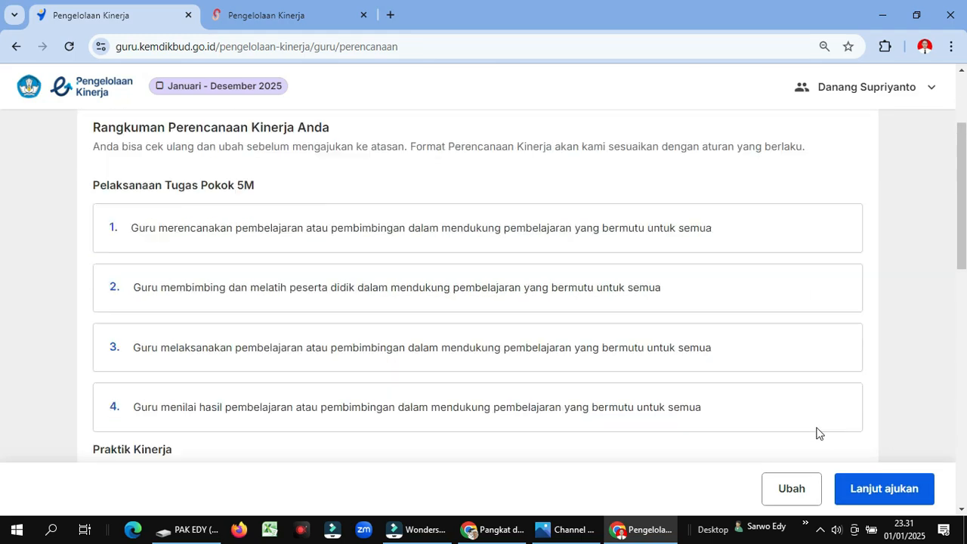
click(884, 499)
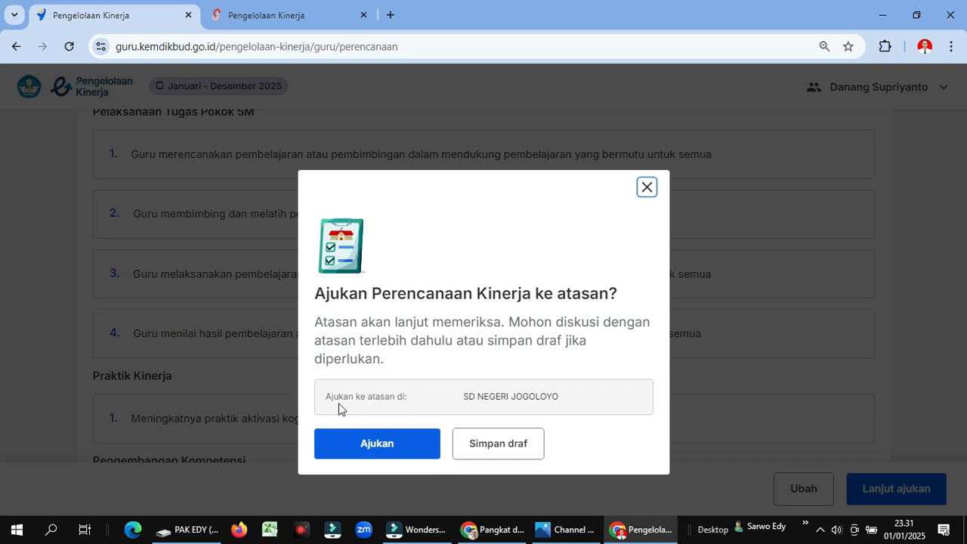
click(377, 451)
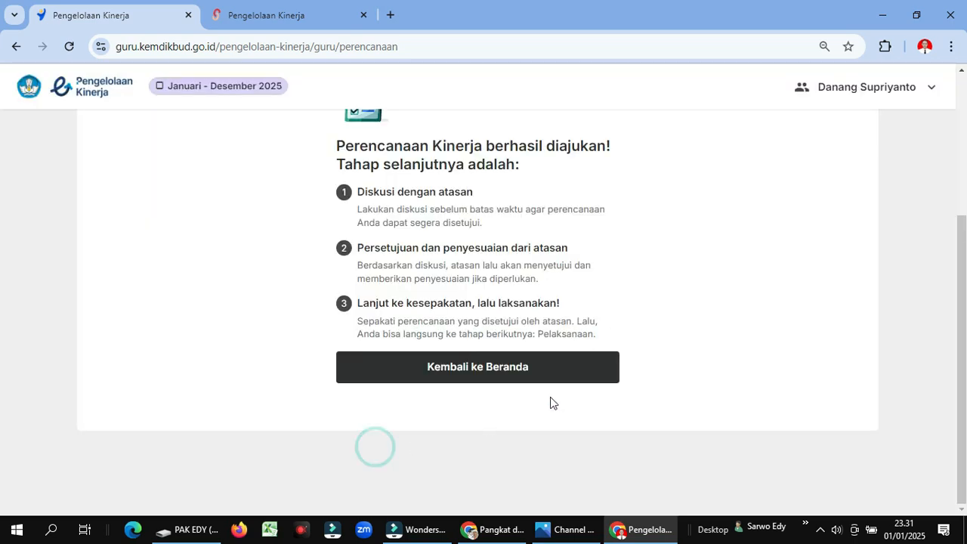
Return to the Beranda and open the supervisor-approved Perencanaan Kinerja for checking and agreement.
scroll(281, 287, up, 1)
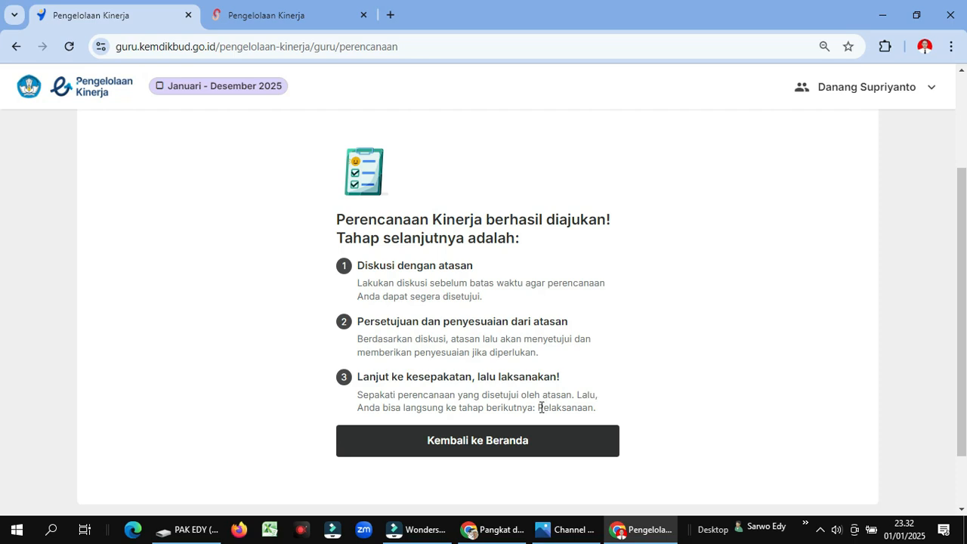
click(491, 452)
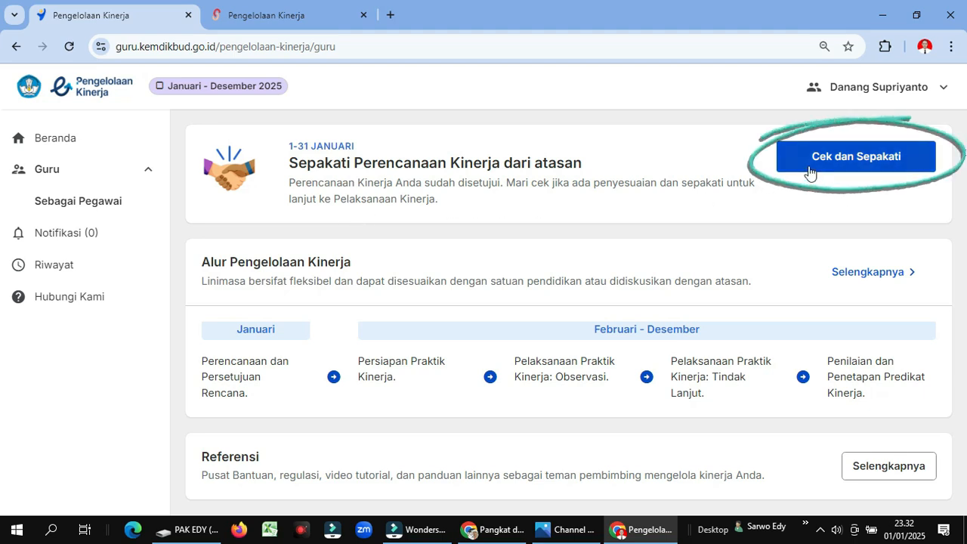
click(853, 167)
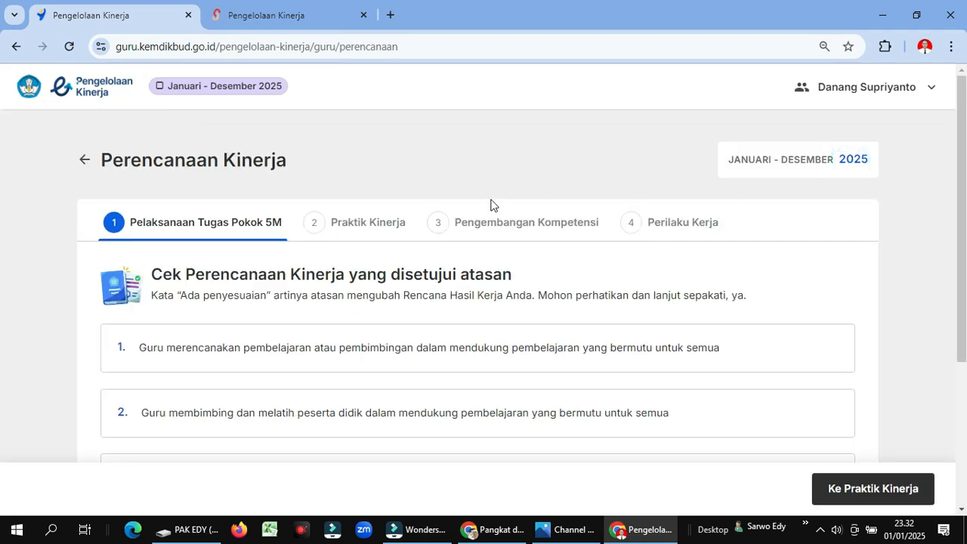
Check the approved Pelaksanaan Tugas Pokok 5M entries, from item 1 through 5.1, for any adjustments by the supervisor.
scroll(489, 207, down, 1)
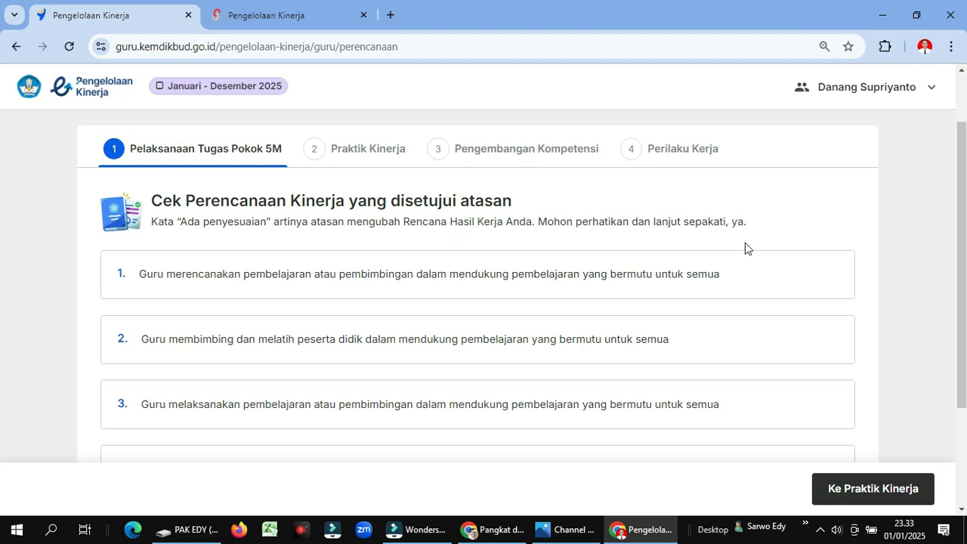
scroll(418, 293, down, 2)
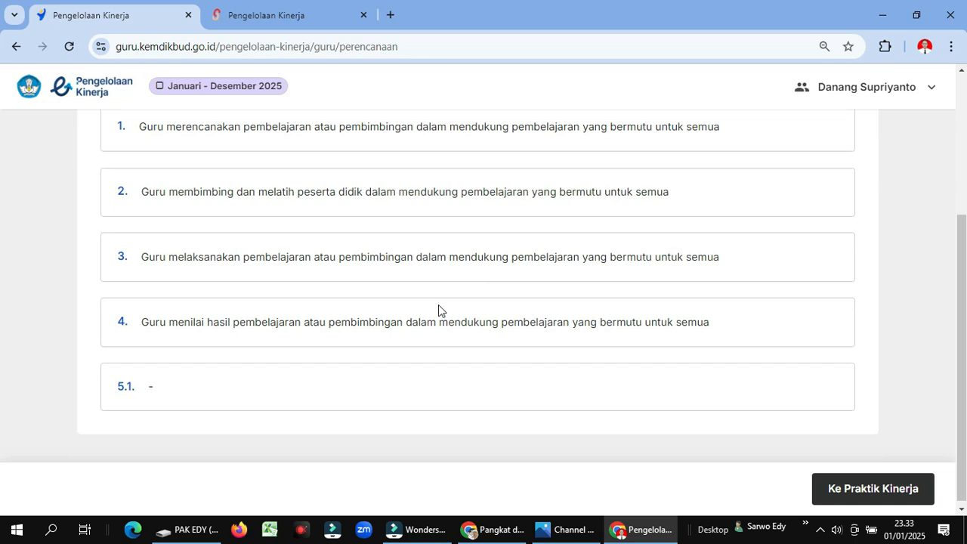
scroll(567, 315, up, 1)
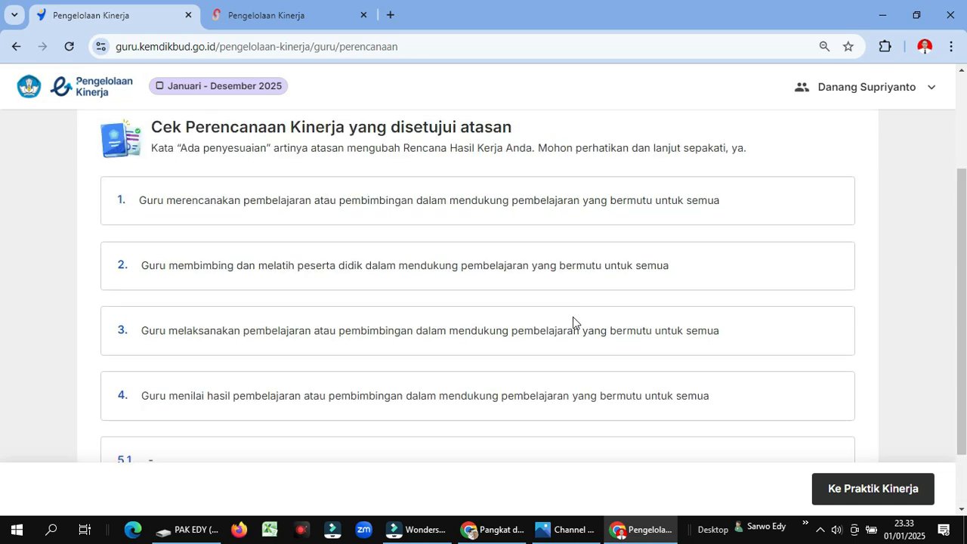
scroll(725, 340, down, 1)
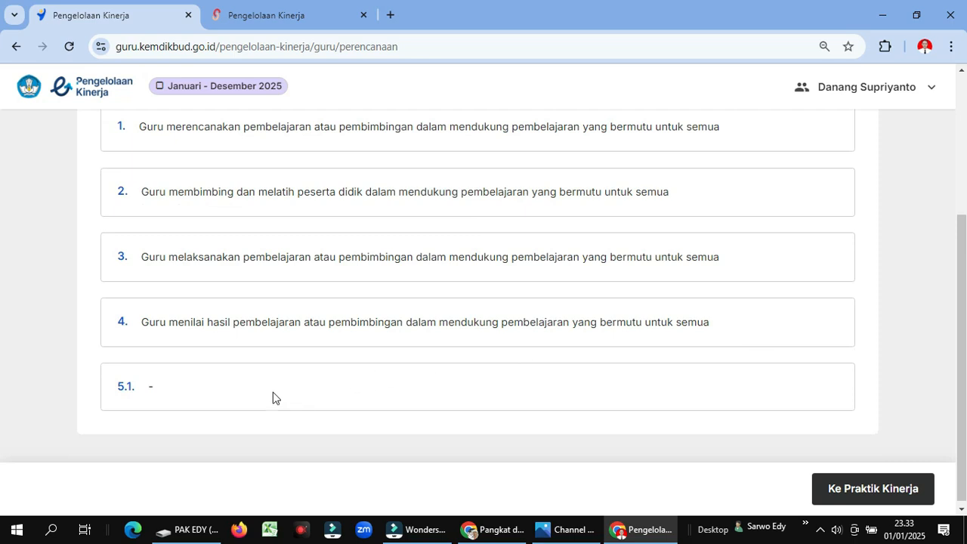
Proceed through the approved Praktik Kinerja, Pengembangan Kompetensi and Perilaku Kerja sections, checking each for supervisor adjustments.
click(879, 499)
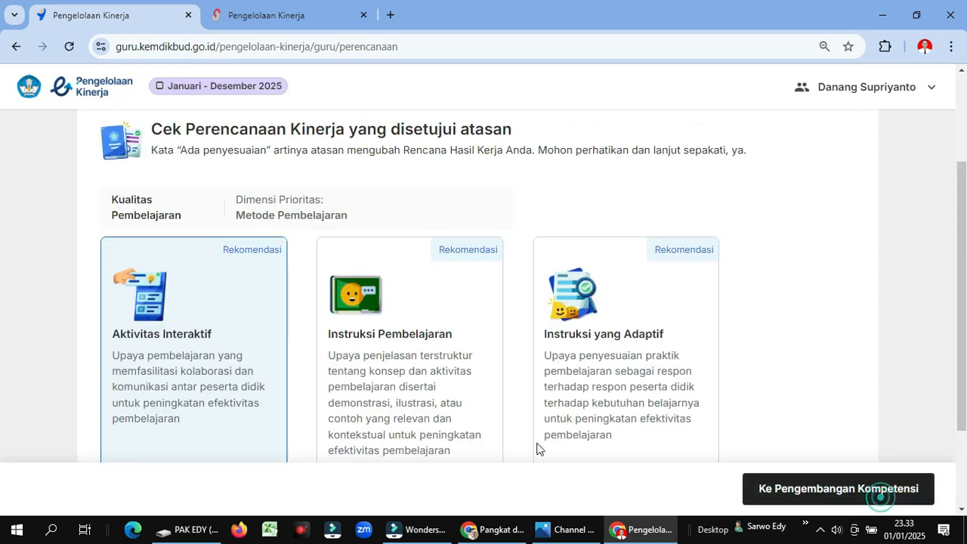
scroll(605, 400, down, 1)
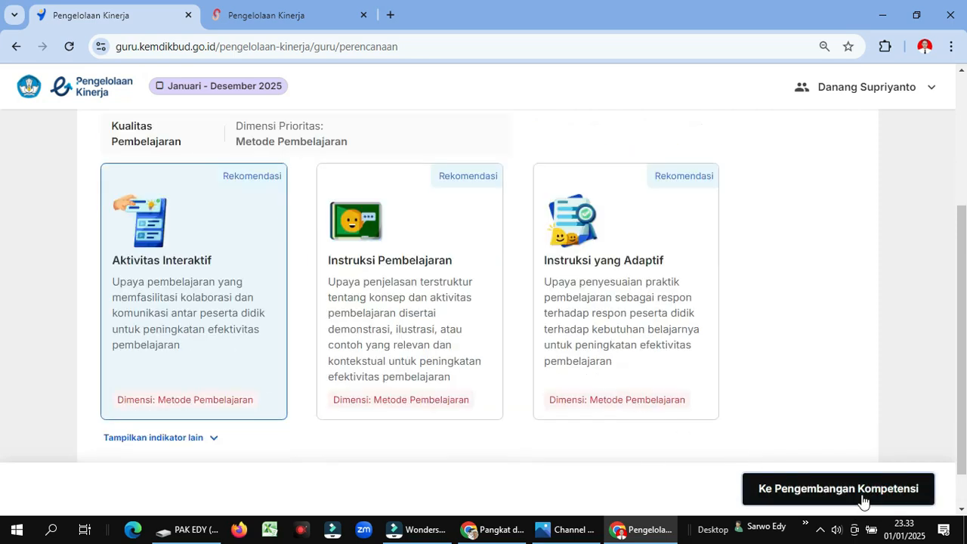
click(797, 499)
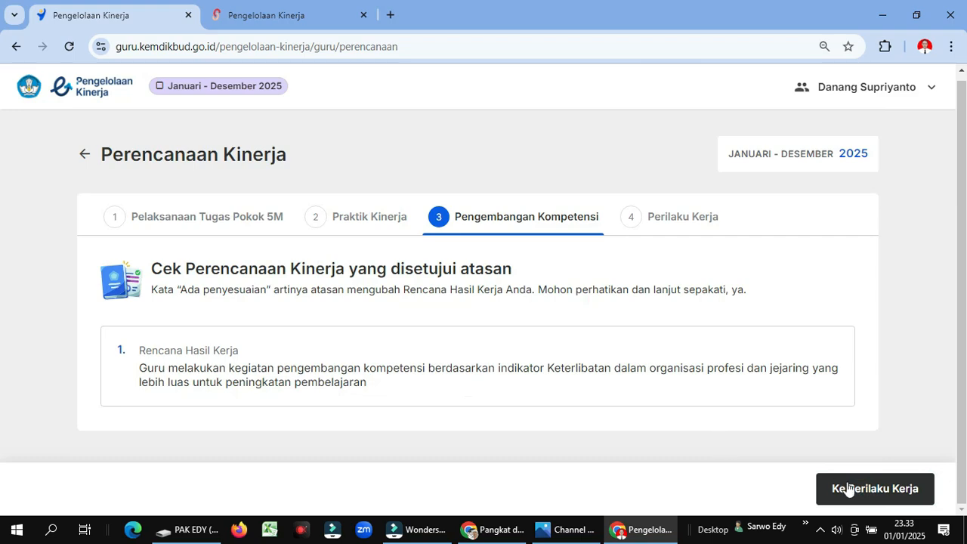
click(878, 496)
scroll(606, 427, down, 4)
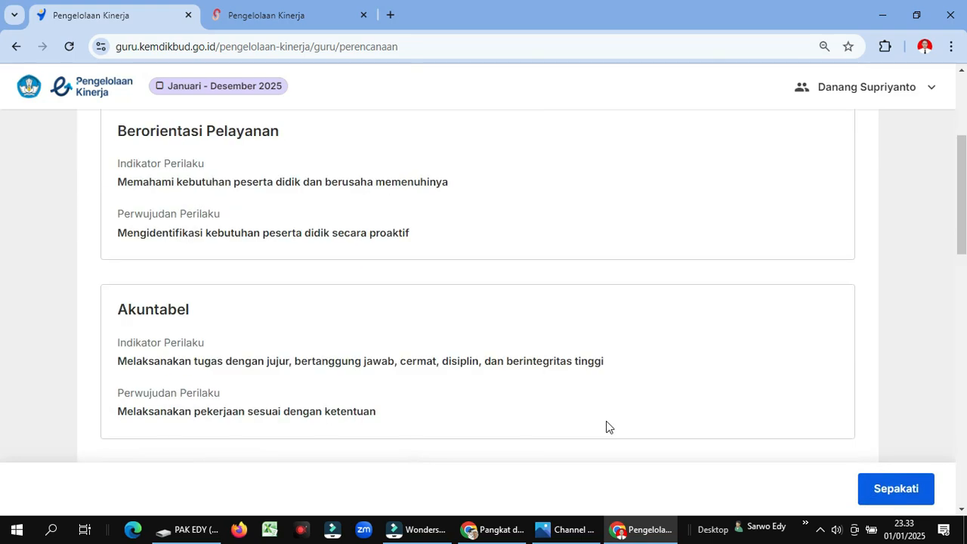
Agree to the Perencanaan Kinerja, accepting the statement "Saya sepakat dengan Perencanaan Kinerja yang disetujui oleh atasan" and confirming the agreement.
click(899, 499)
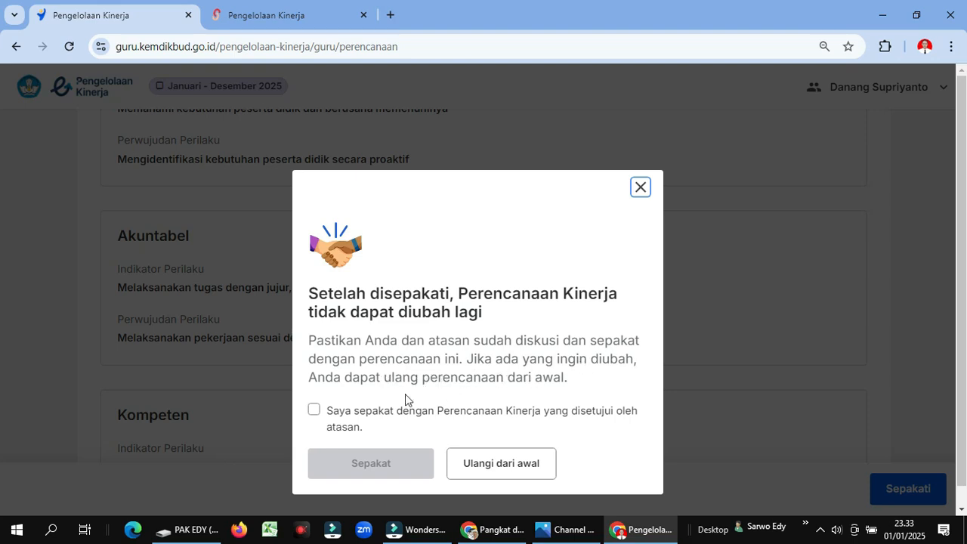
click(314, 414)
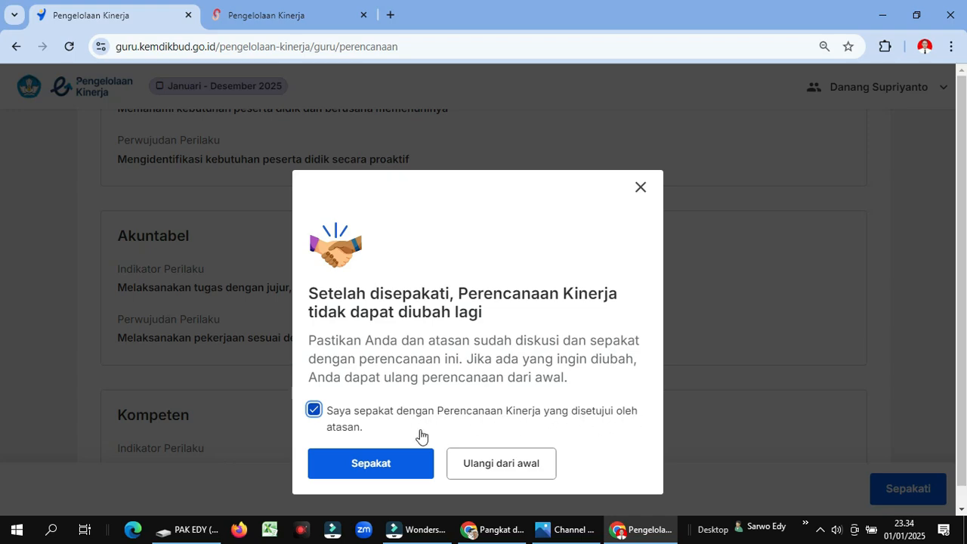
click(369, 475)
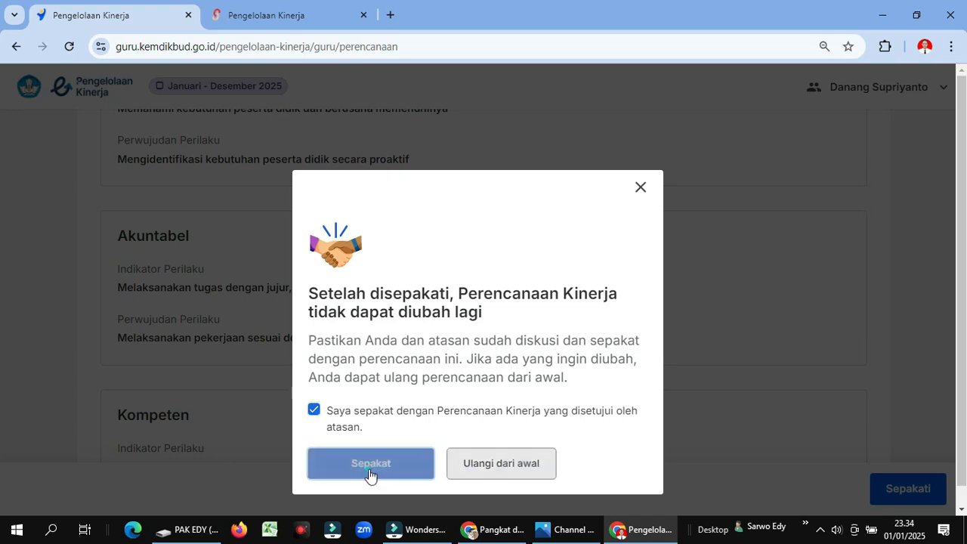